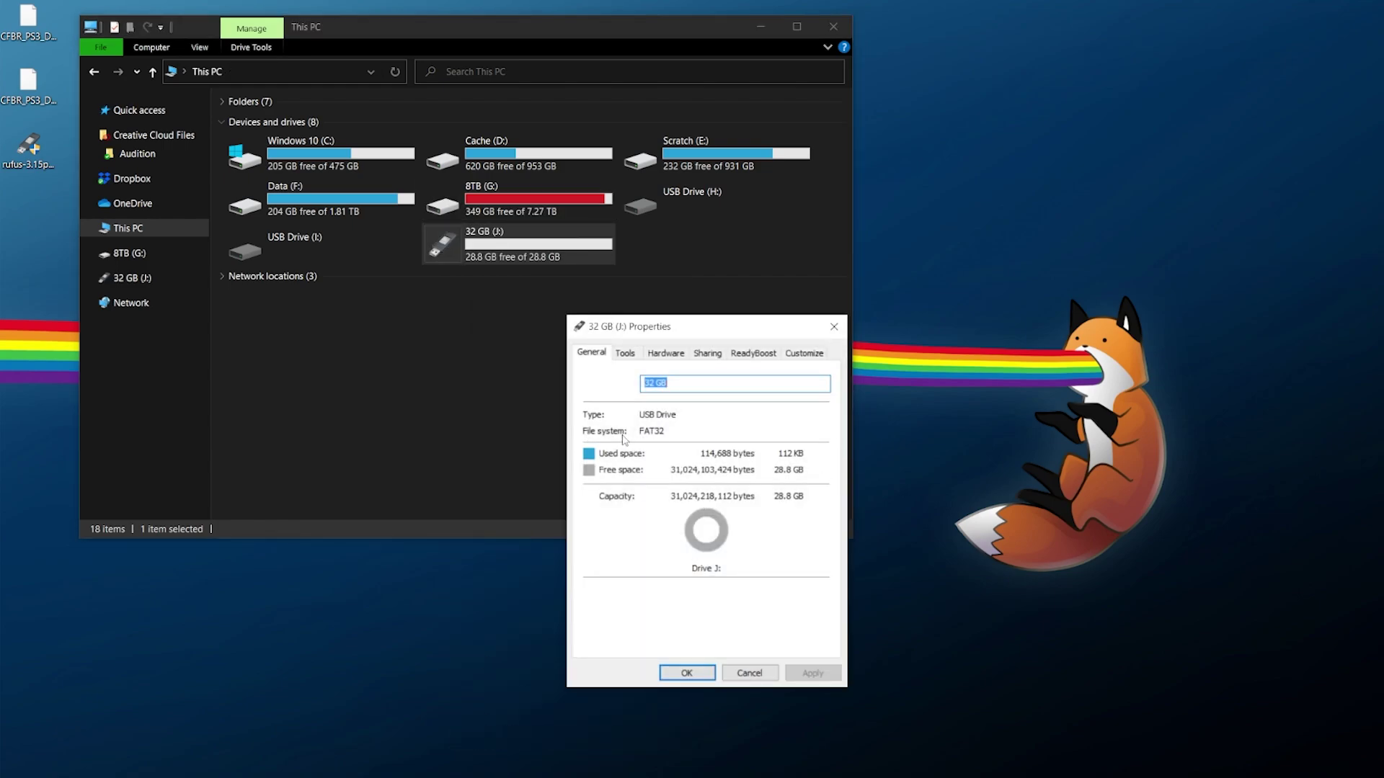
Copy the CFBR V14.1 PART_A and PART_B .pkg installers from the desktop onto the 32 GB J: drive.
left_click(834, 329)
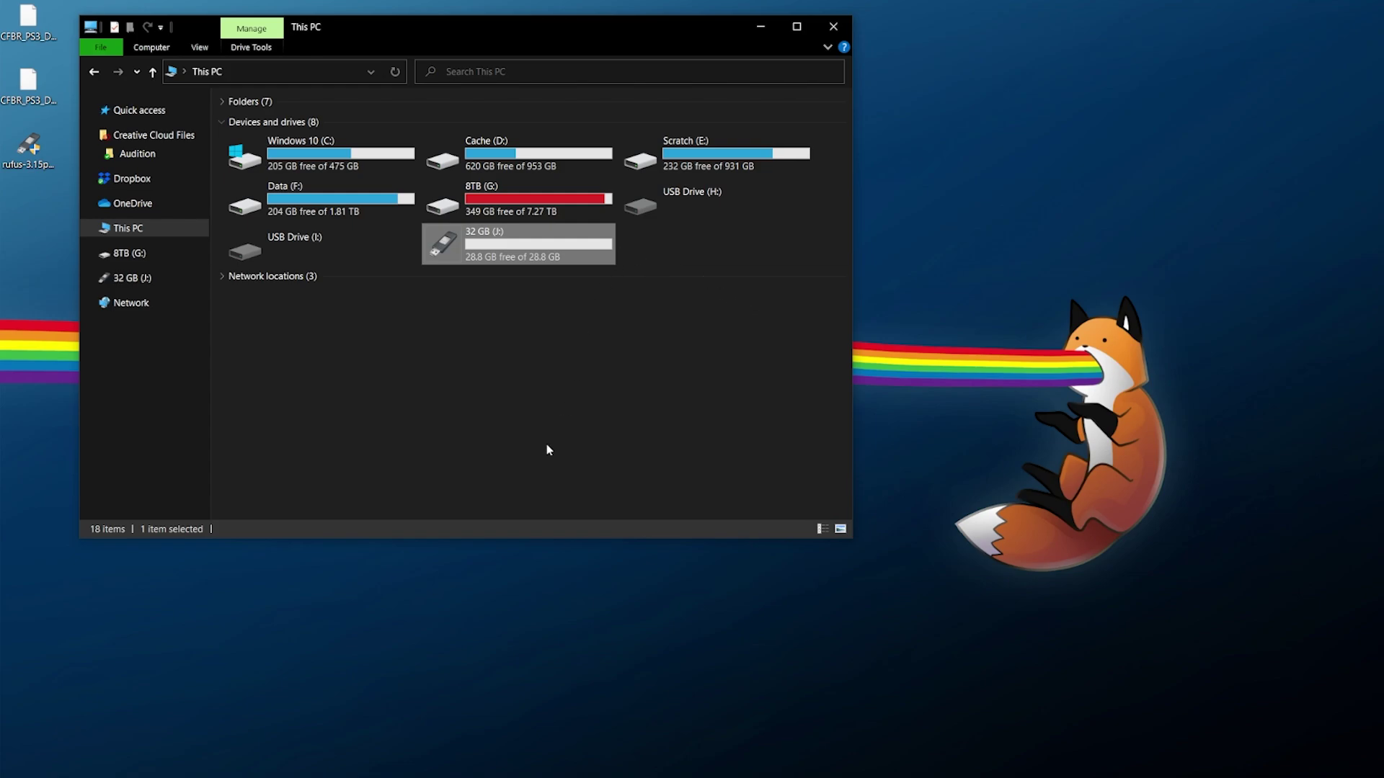
double_click(442, 249)
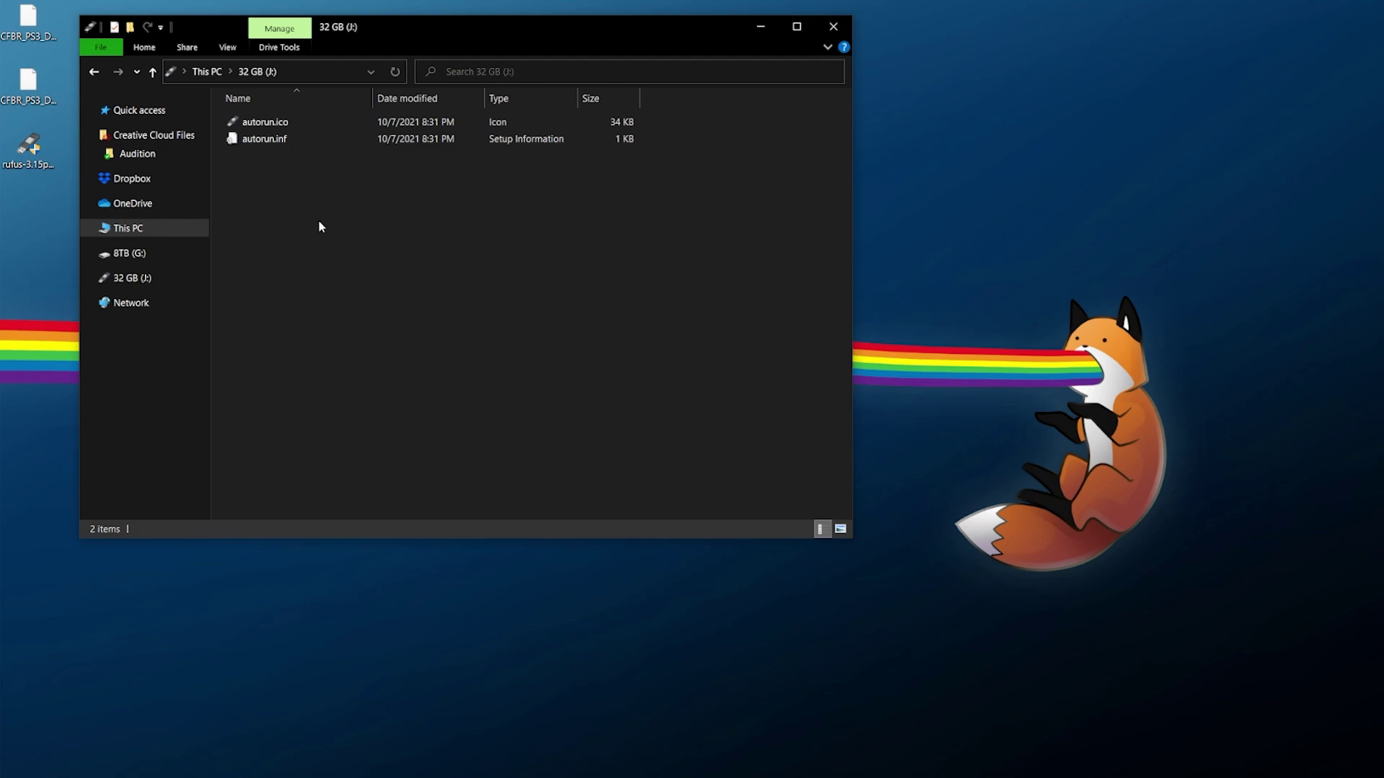
mouse_move(331, 260)
left_mouse_down()
mouse_move(248, 129)
mouse_move(320, 251)
left_mouse_up()
left_click(26, 20)
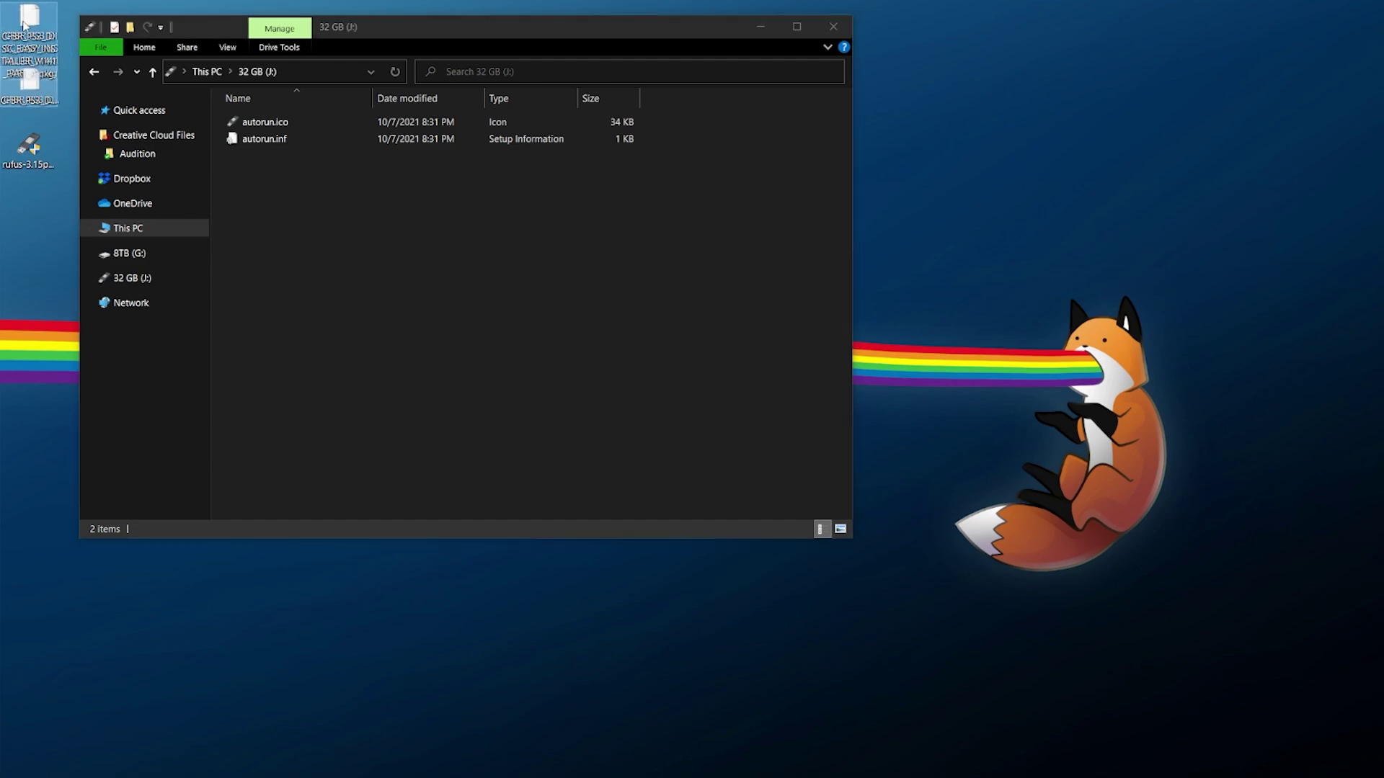
left_click(386, 269)
key("ctrl+v")
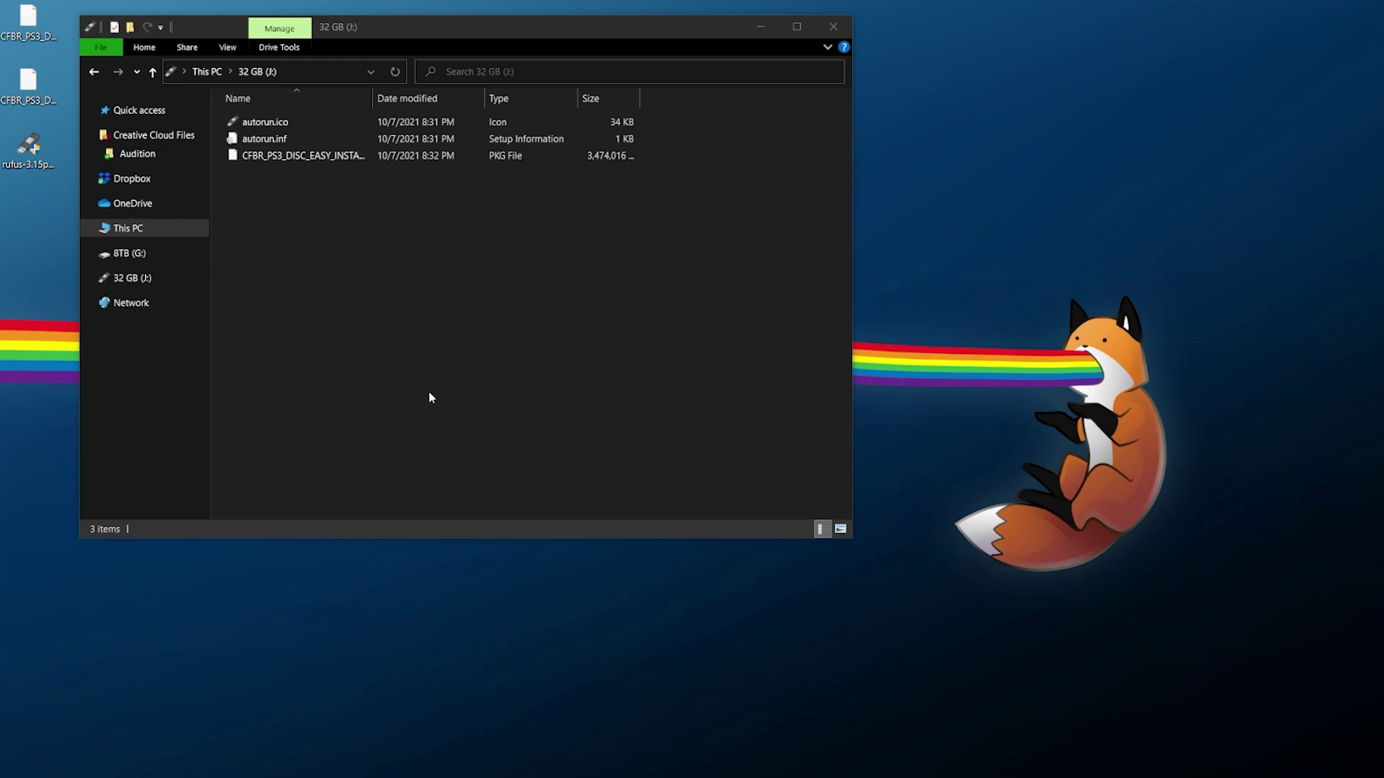
left_click_drag(530, 205, 459, 243)
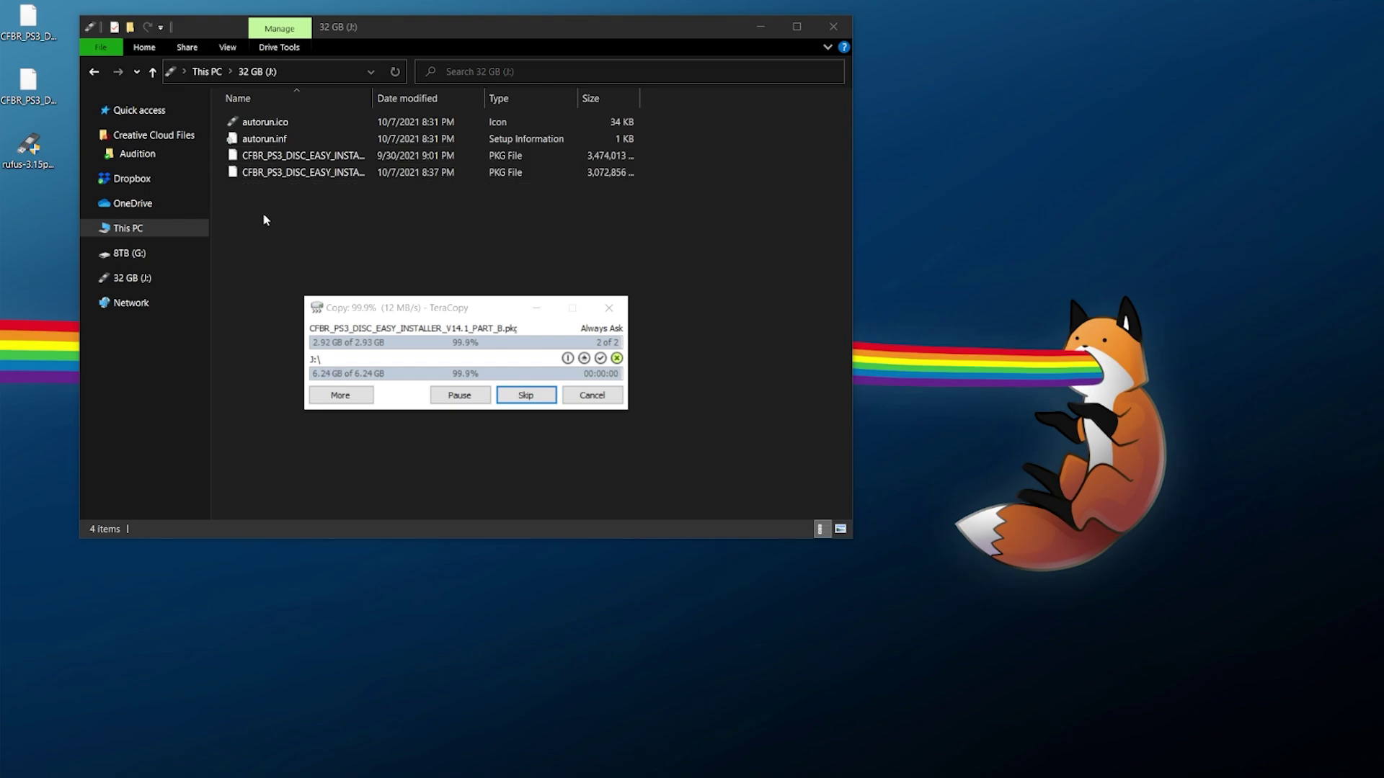
double_click(372, 98)
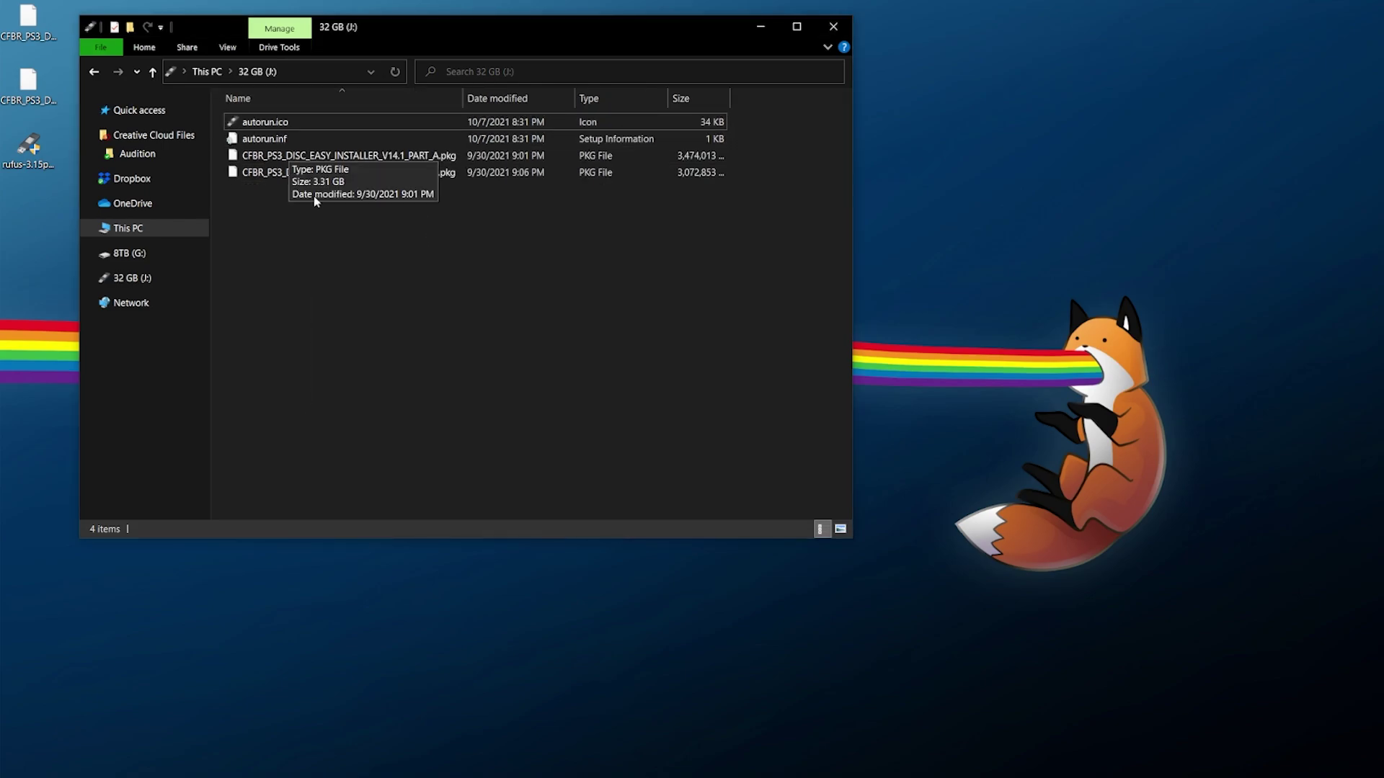
Eject the 32 GB USB drive from This PC.
left_click(128, 228)
right_click(465, 248)
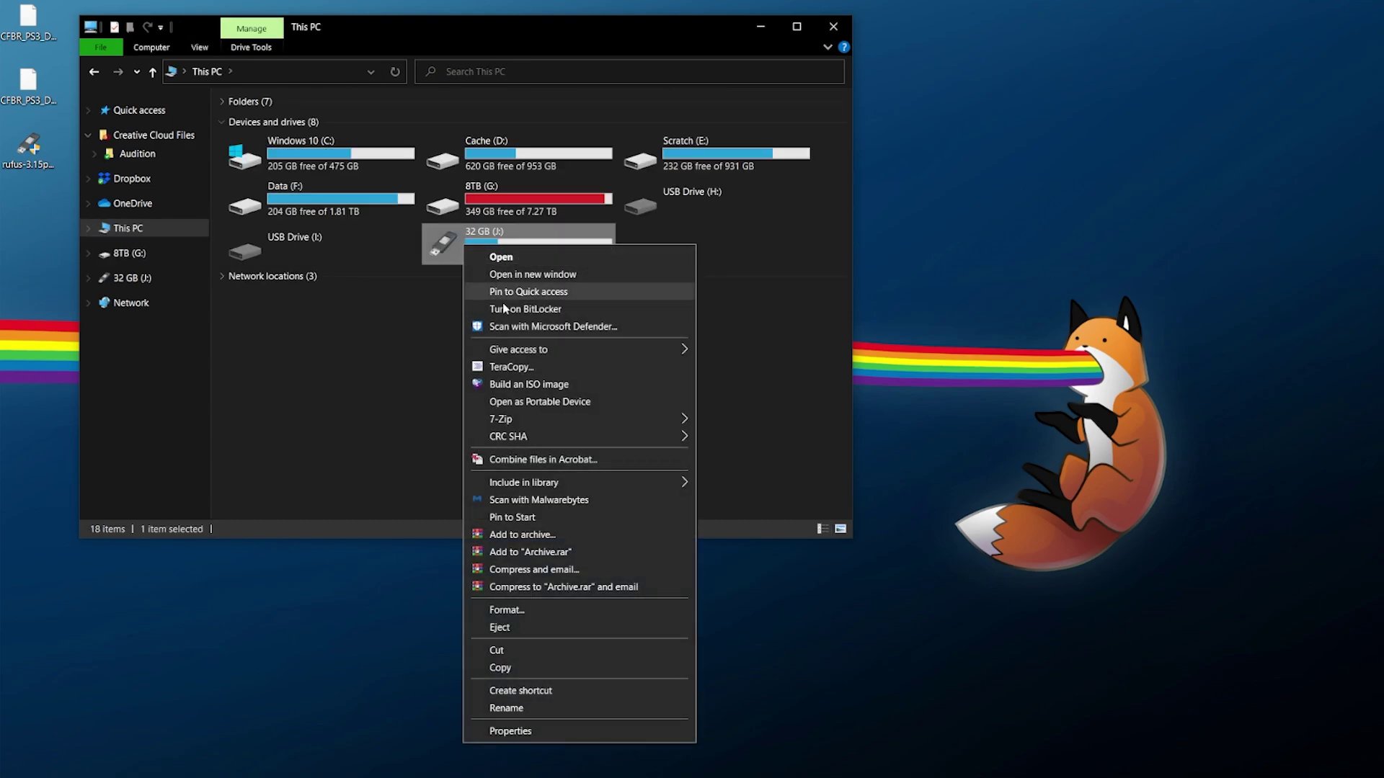
left_click(472, 631)
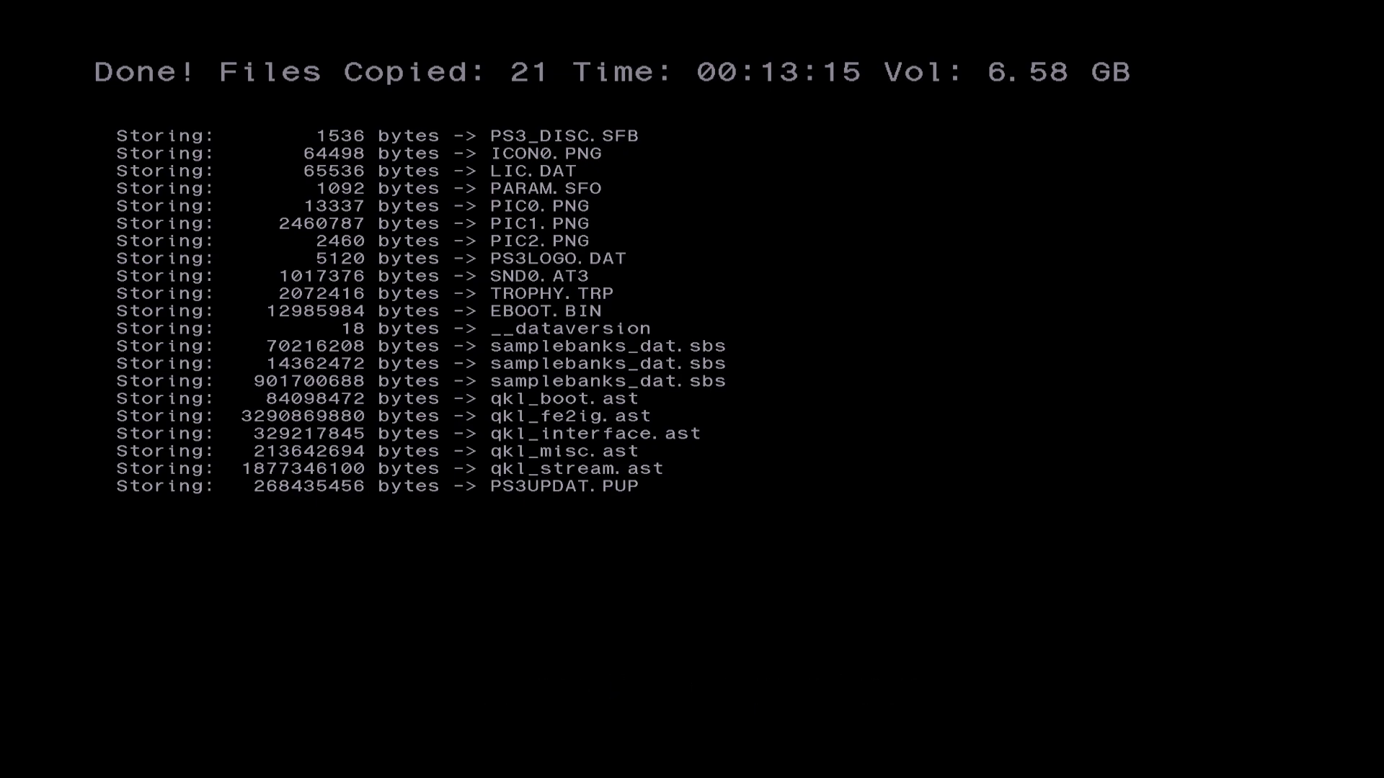
Browse the disc and HDD NCAA Football 14 entries and inFAMOUS, then bring up the PS3 system menu.
key("Return")
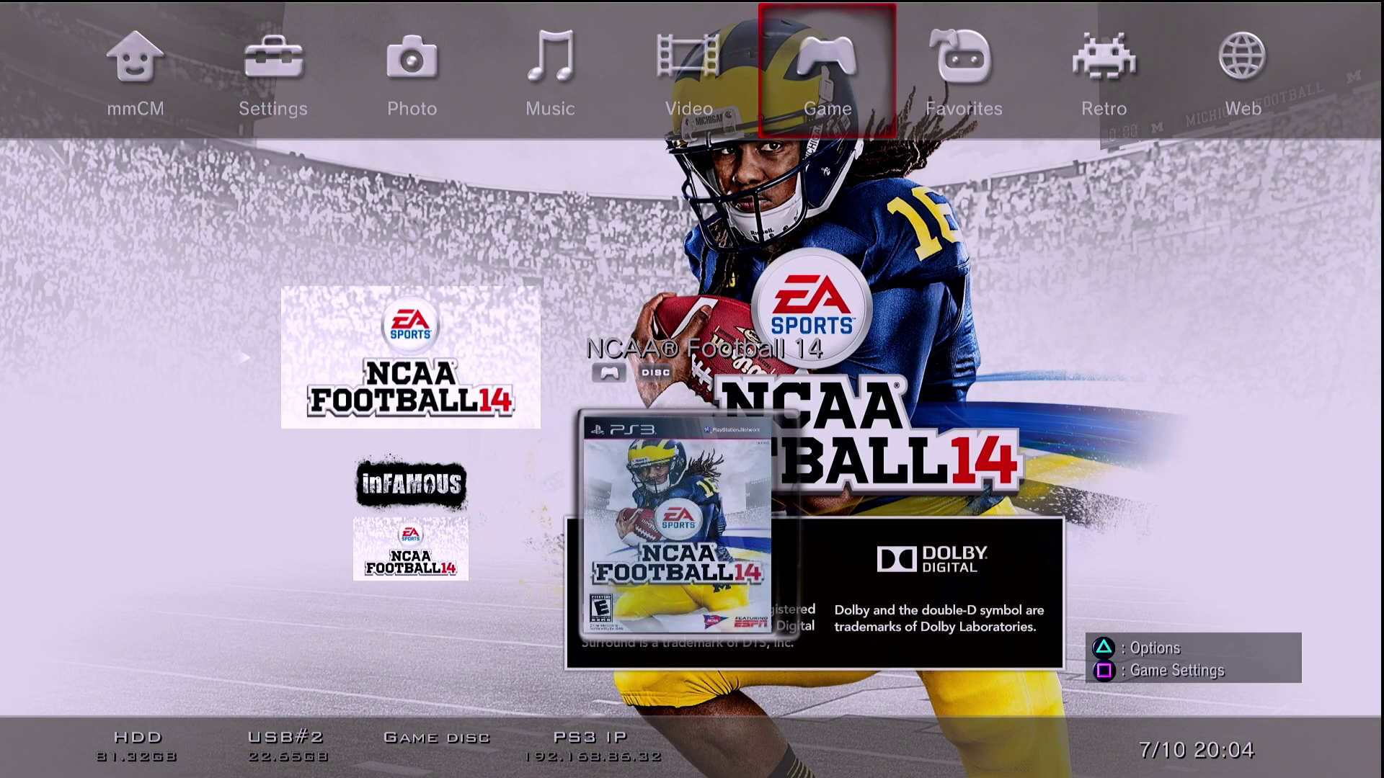
key("Down")
key("Down")
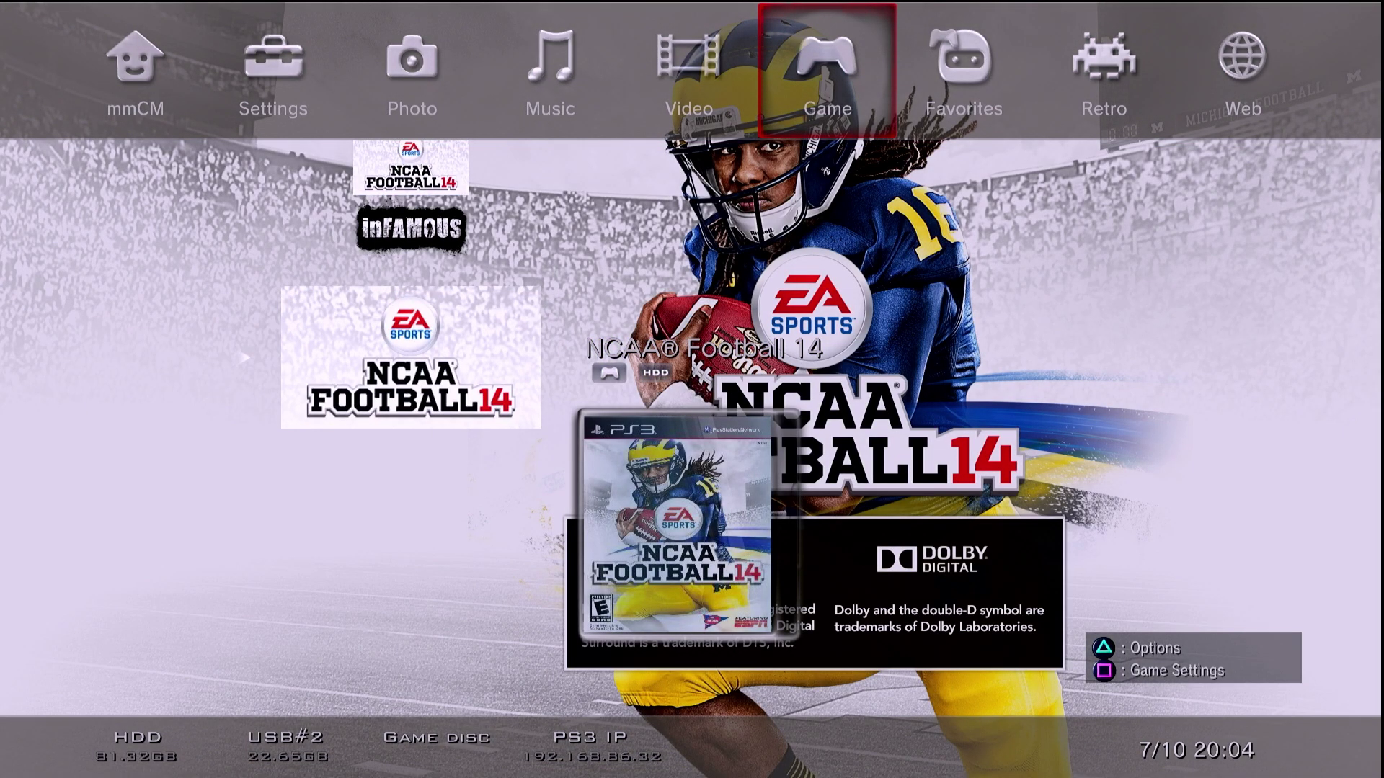
key("Up")
key("Up")
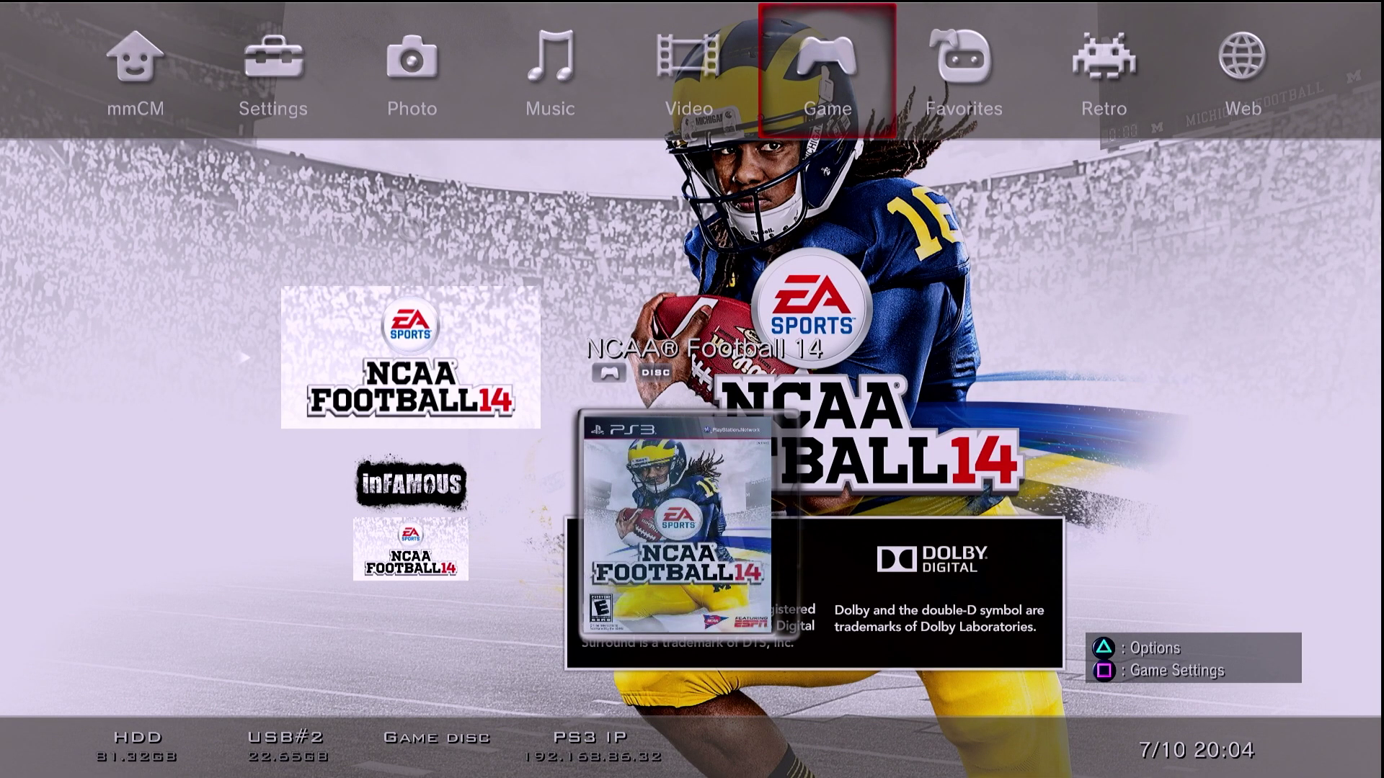
key("Down")
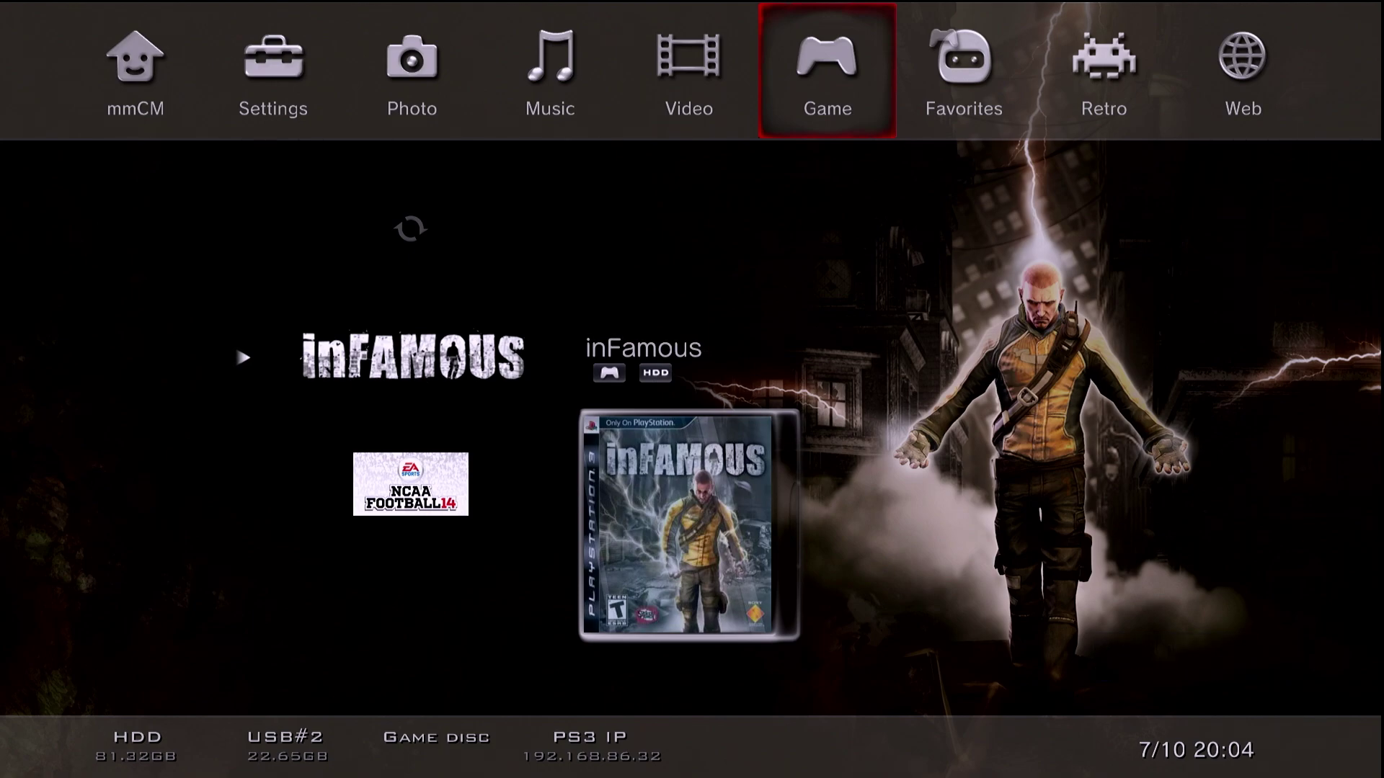
key("Home")
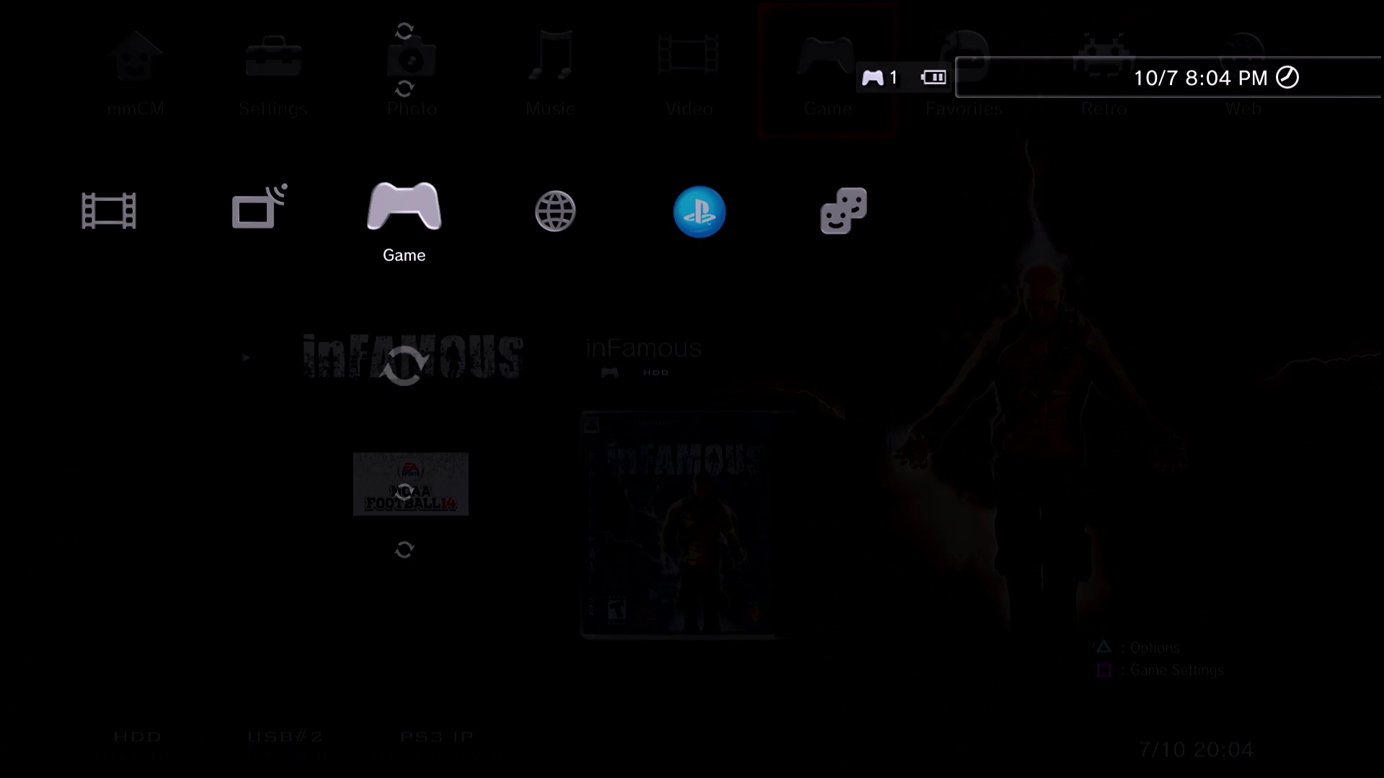
Quit multiMAN and move across the XMB columns to the Game category.
key("Return")
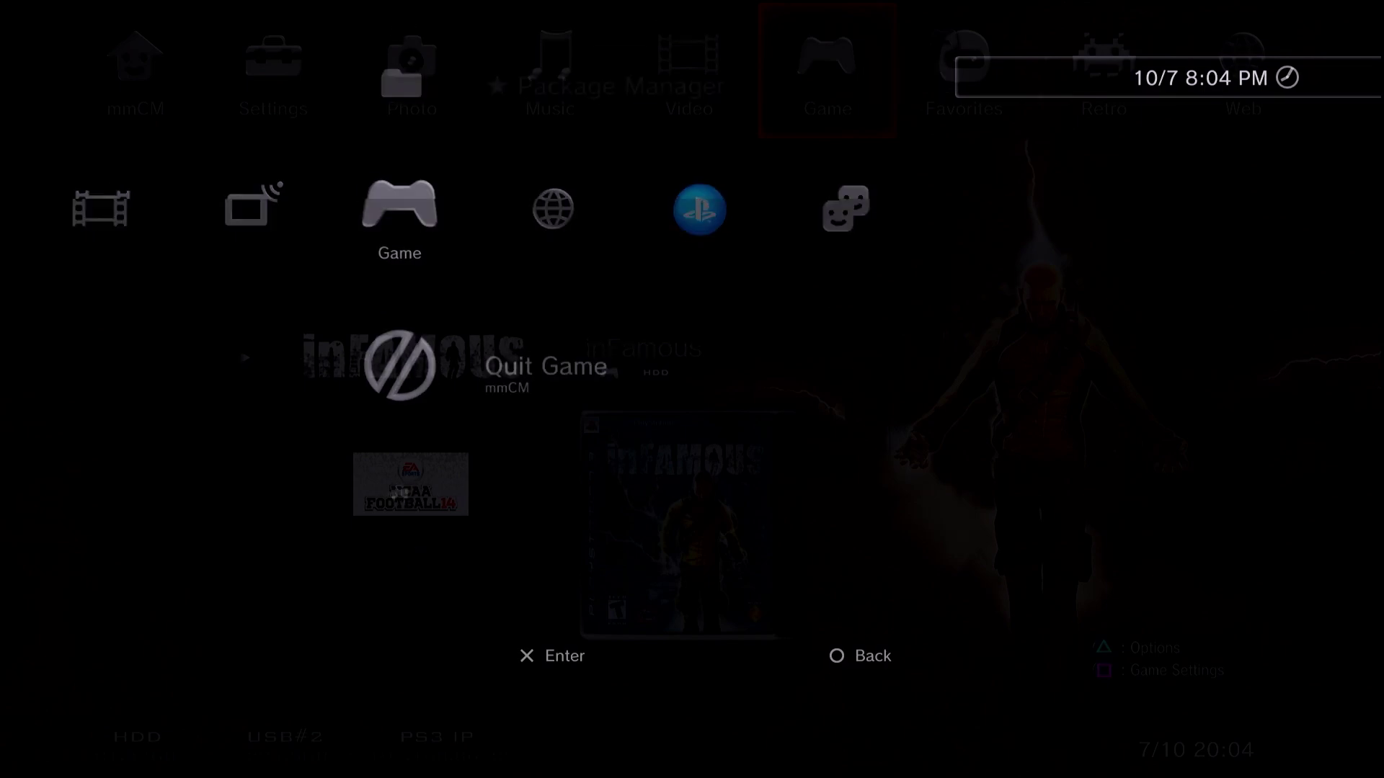
key("Left")
key("Return")
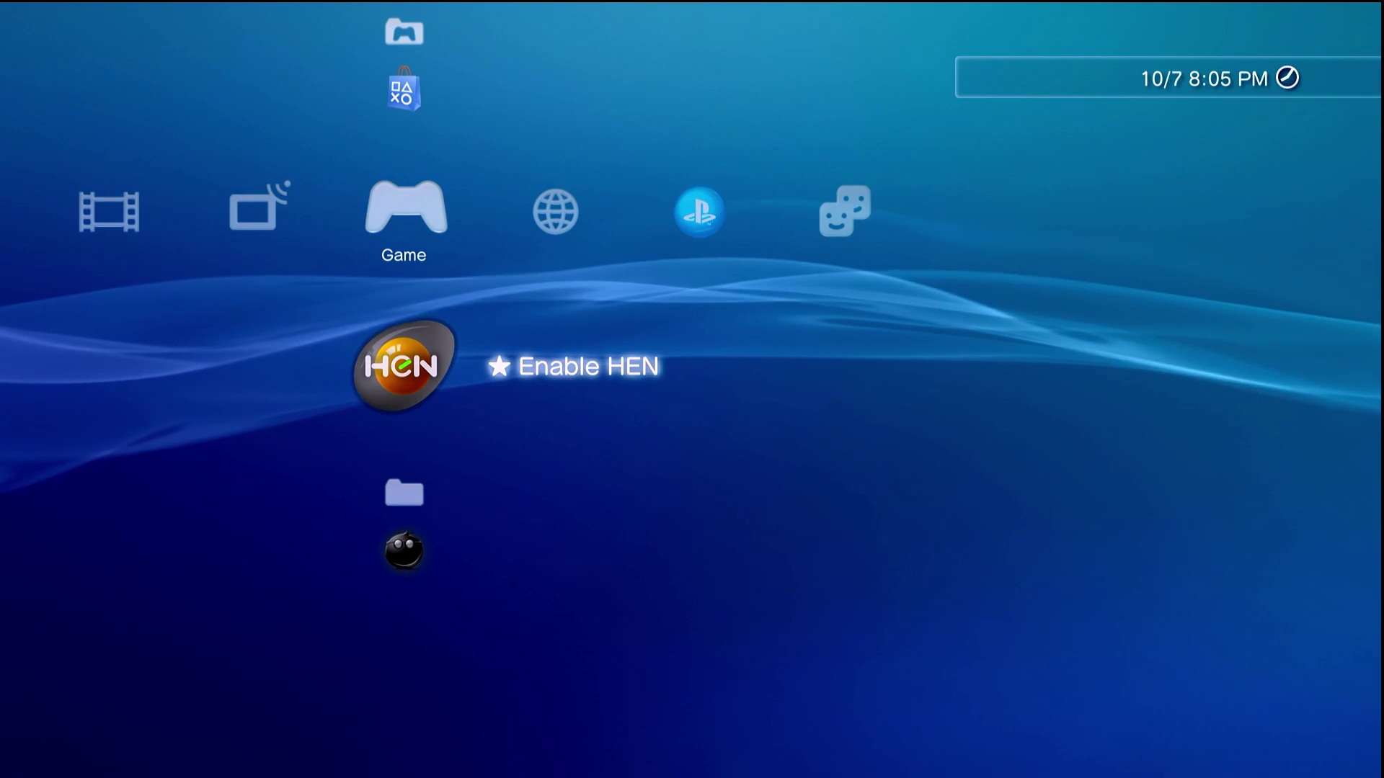
key("Left")
key("Left")
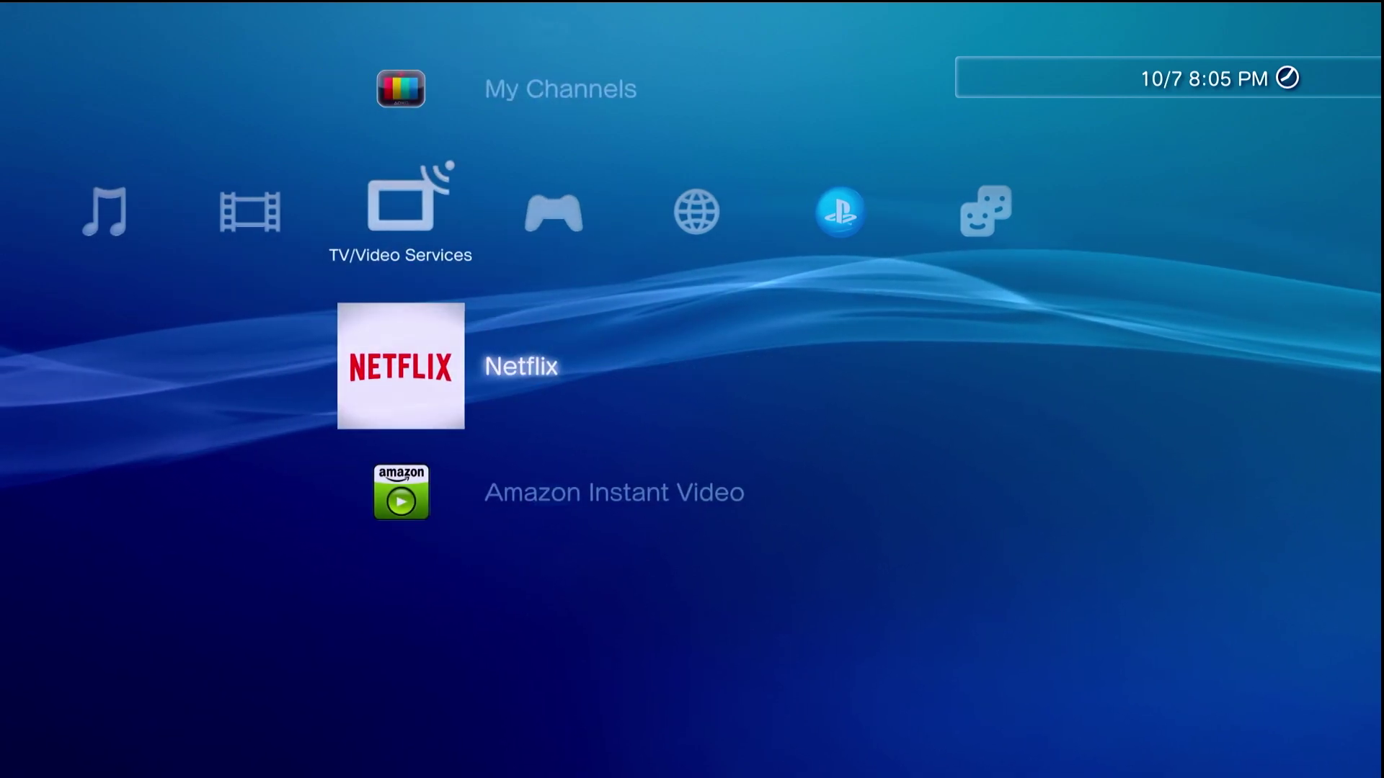
key("Left")
key("Down")
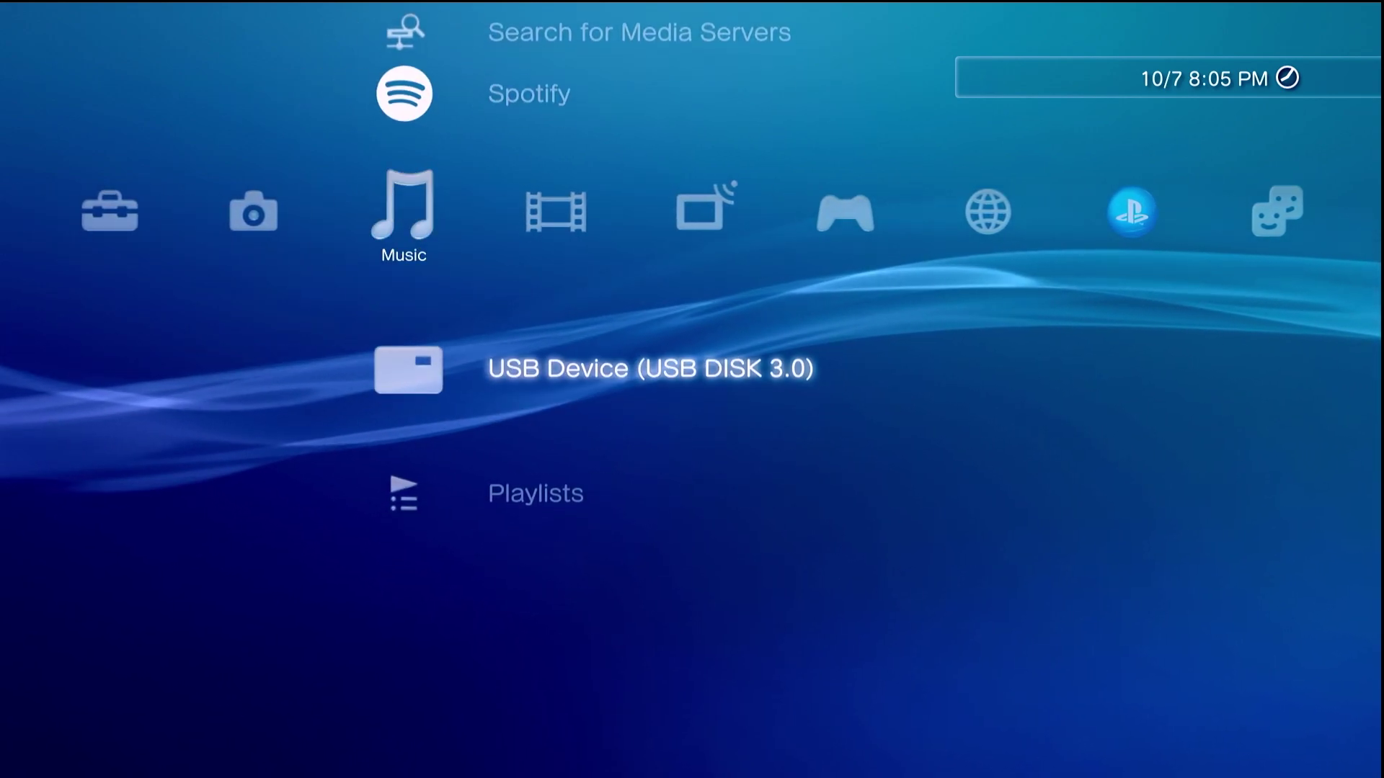
key("Right")
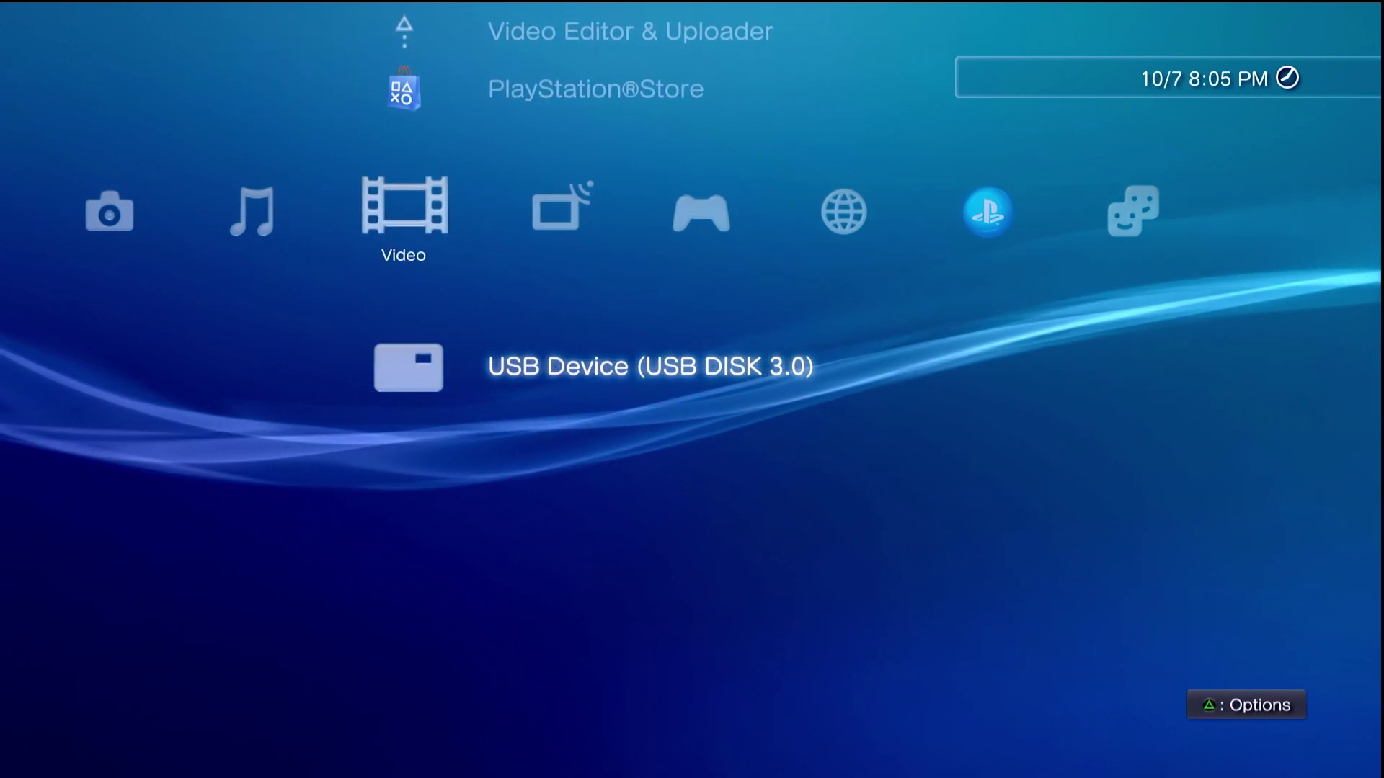
key("Right")
key("Right")
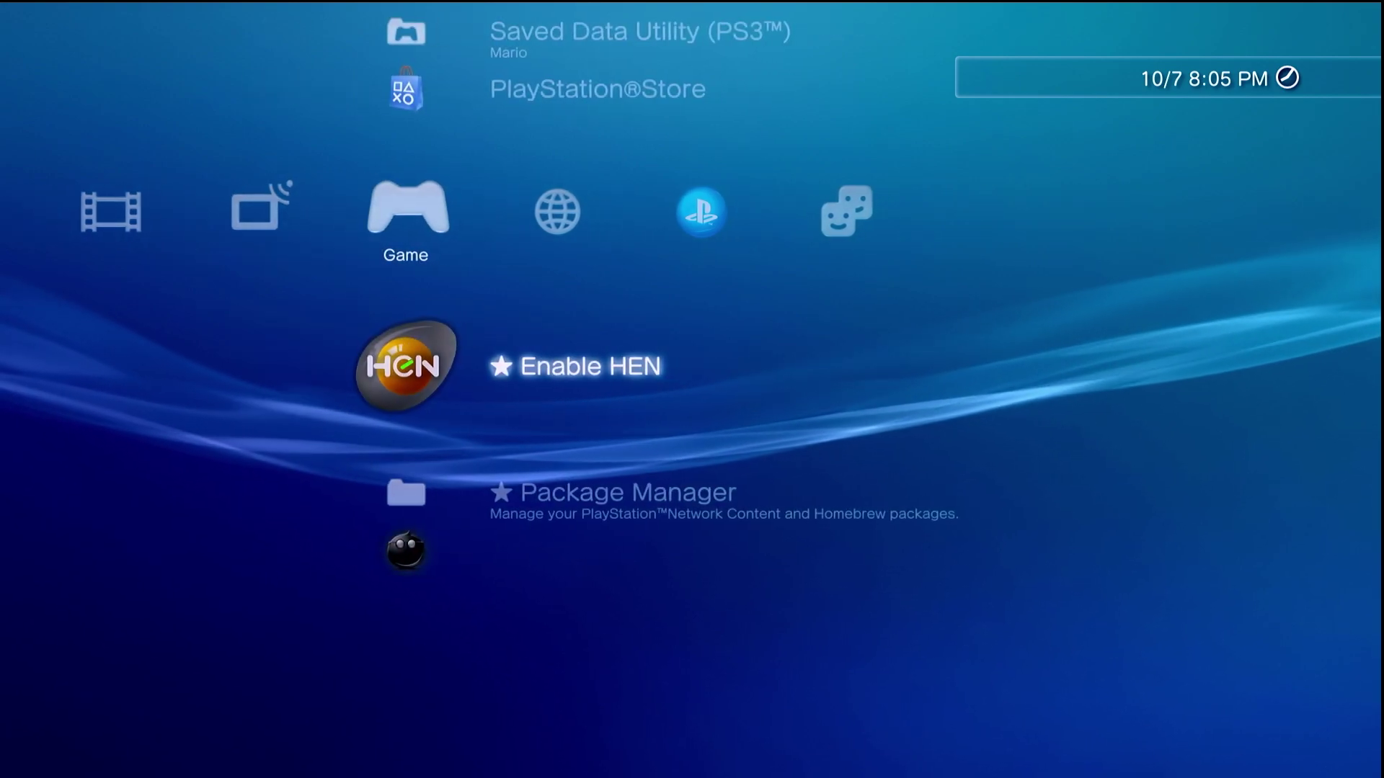
Install CFBR_PS3_DISC_EASY_INSTALLER_V14.1_PART_A.pkg from the USB root through Package Manager.
key("Down")
key("Return")
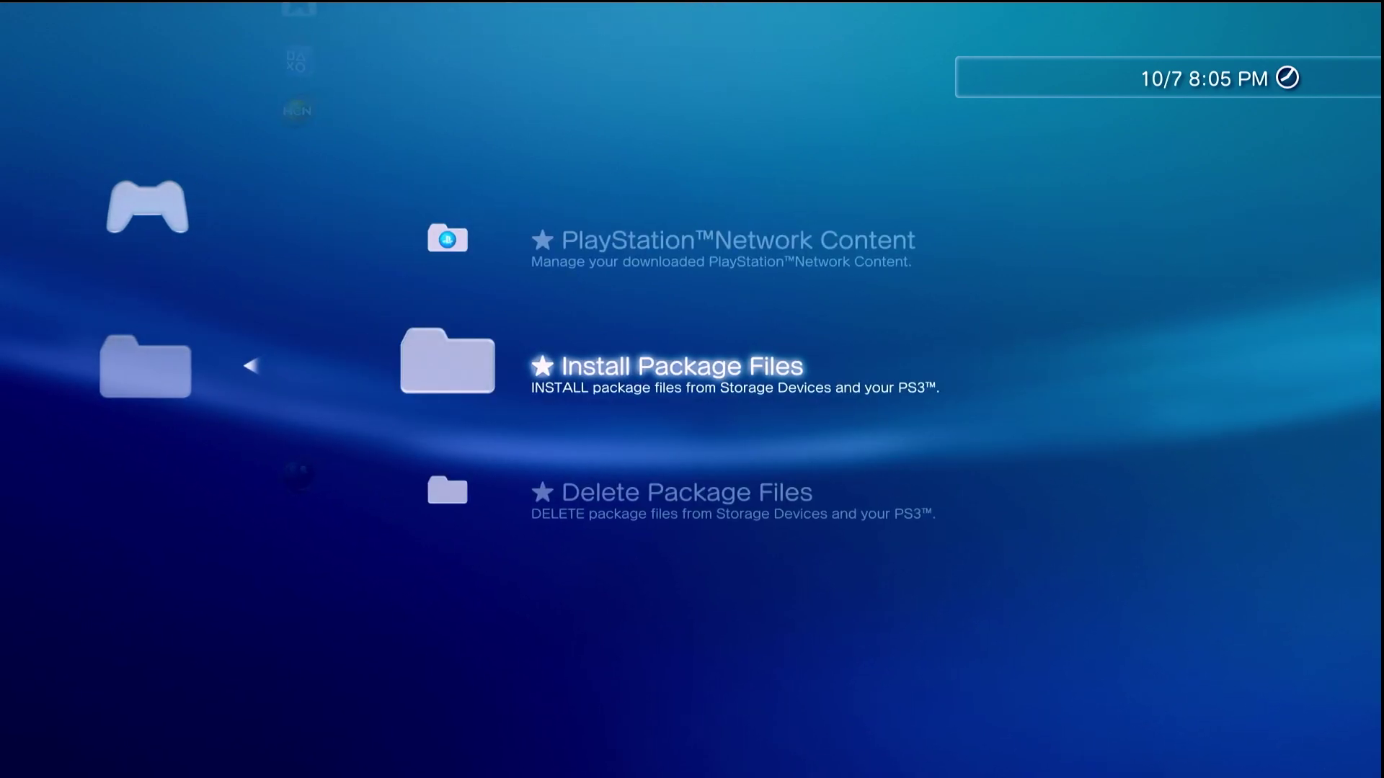
key("Return")
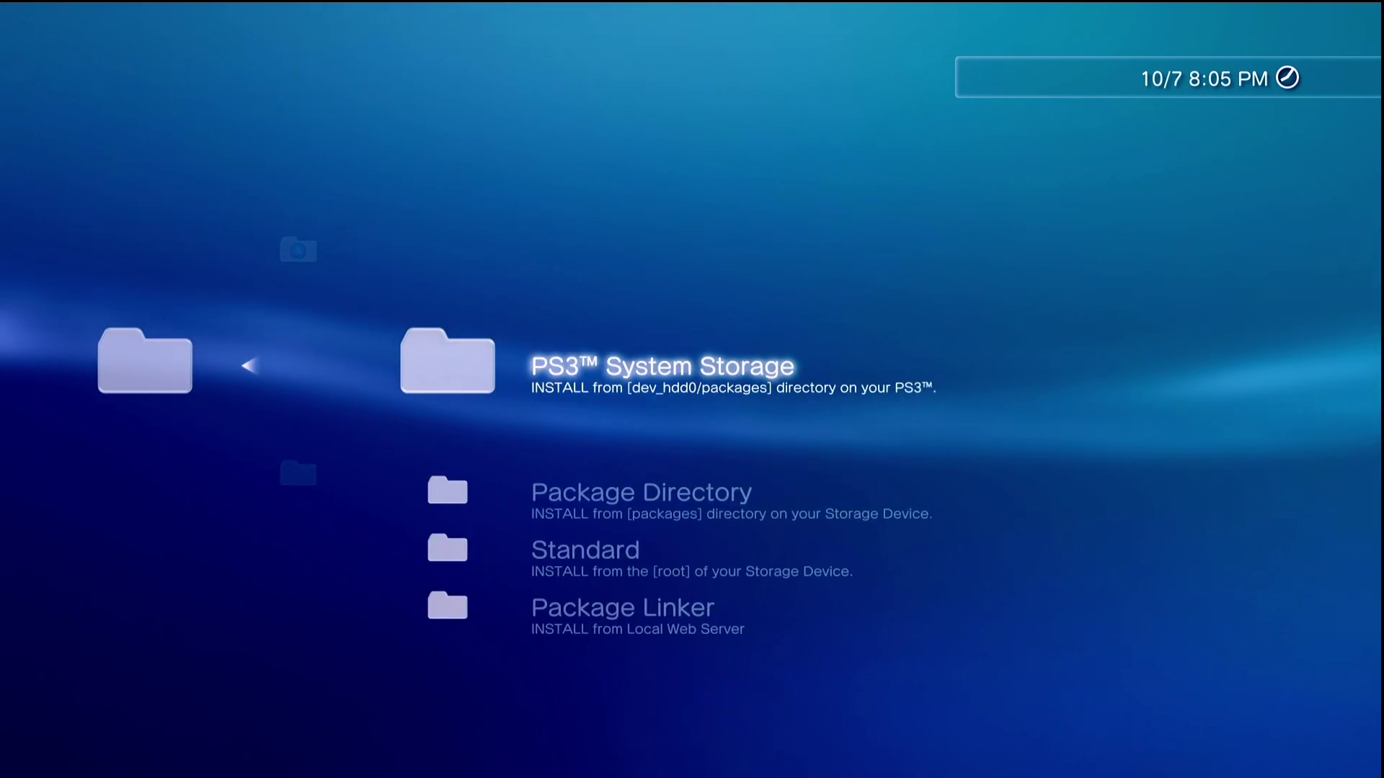
key("Down")
key("Down")
key("Return")
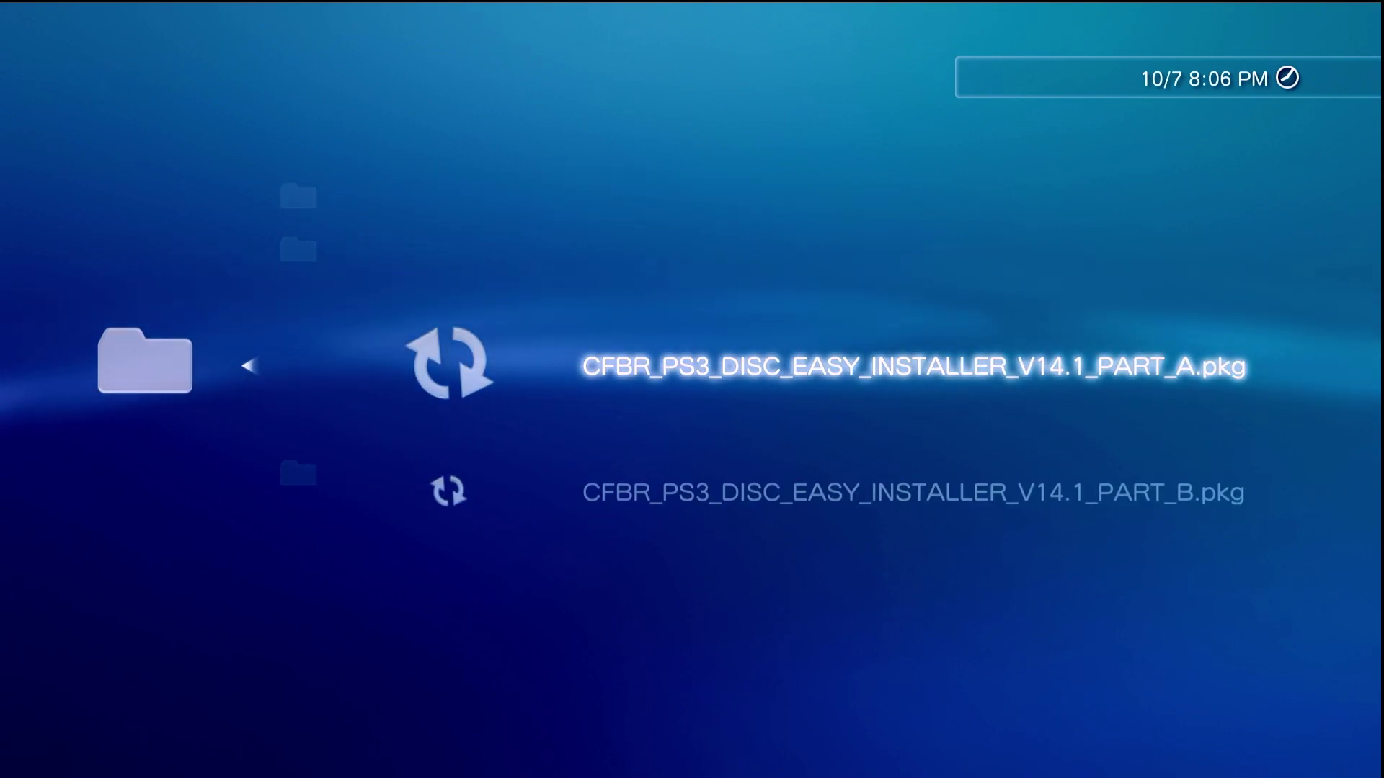
key("Return")
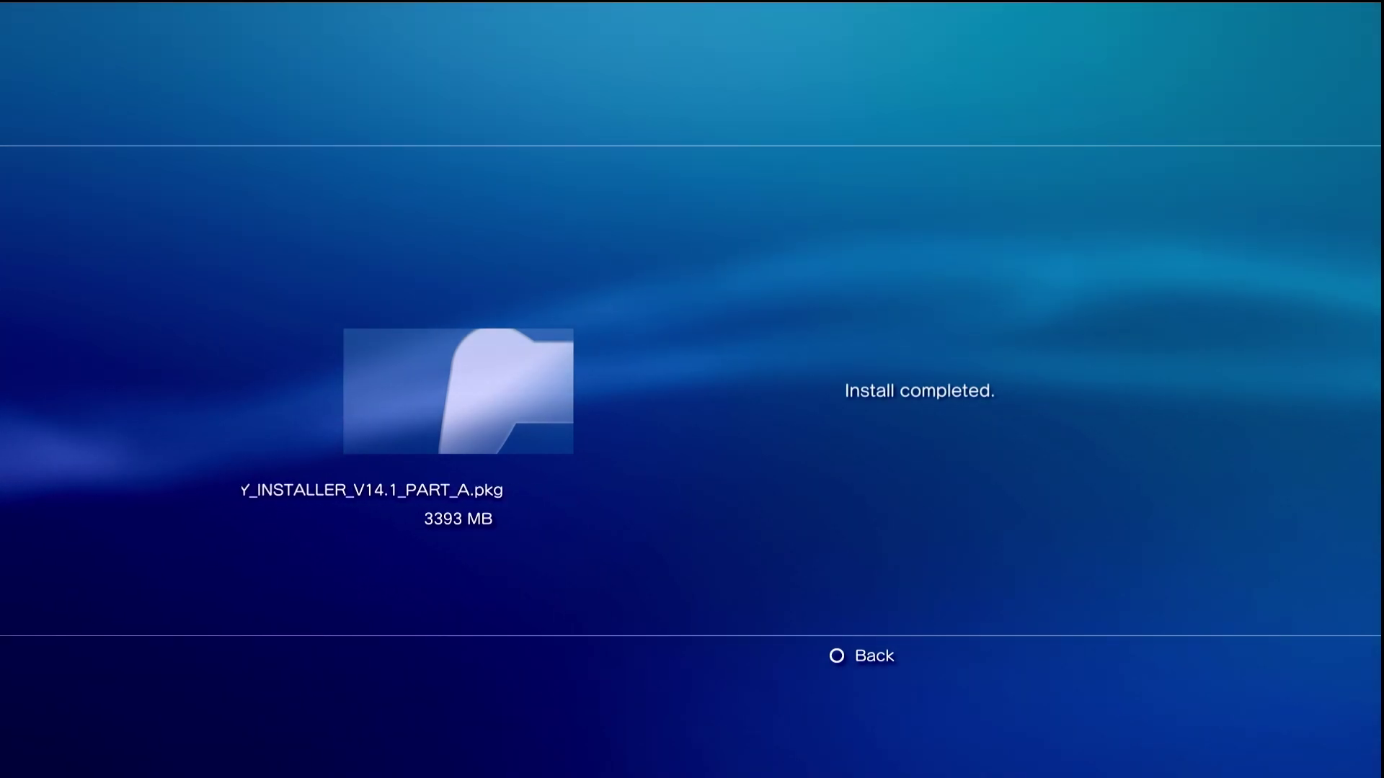
Install PART_B.pkg (3001 MB) from the USB root through Package Manager, then return to the Game category.
key("Escape")
key("Return")
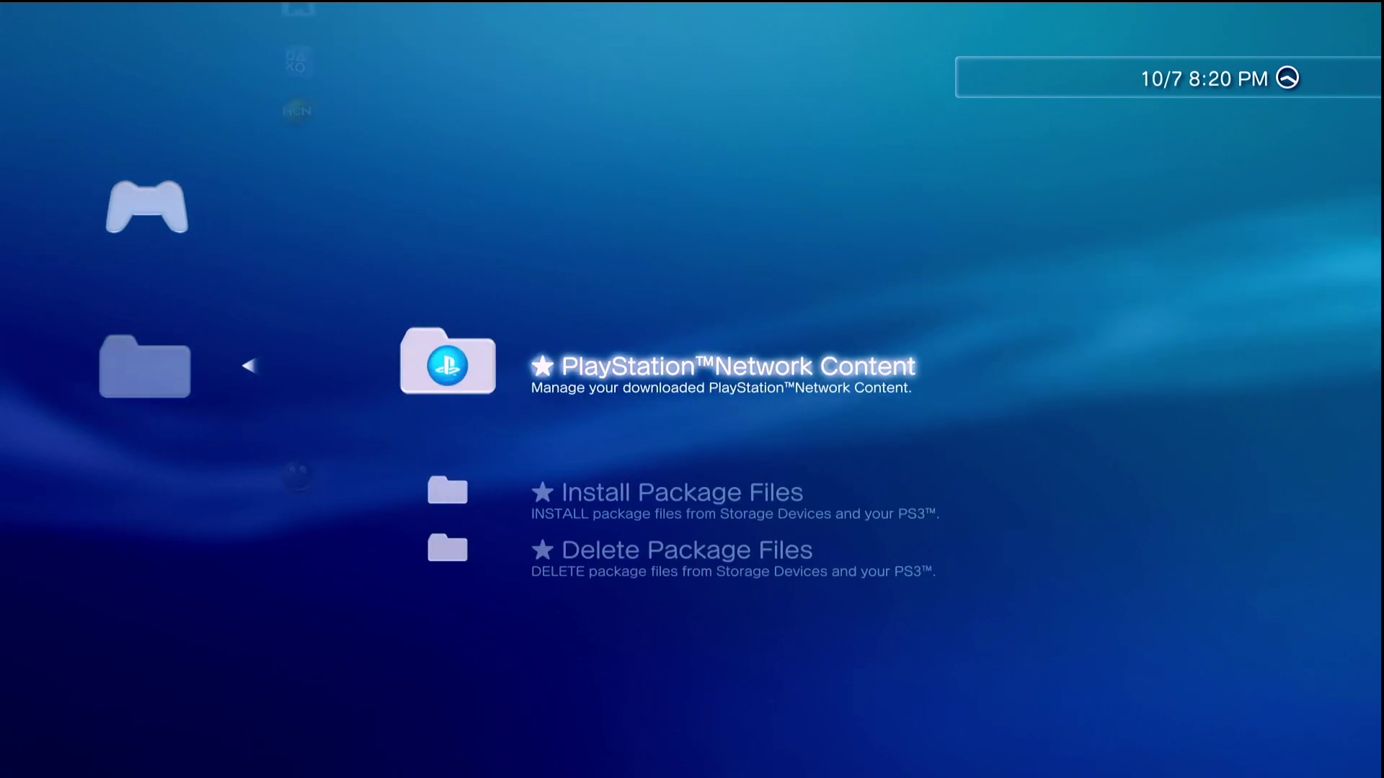
key("Down")
key("Return")
key("Down")
key("Down")
key("Return")
key("Down")
key("Return")
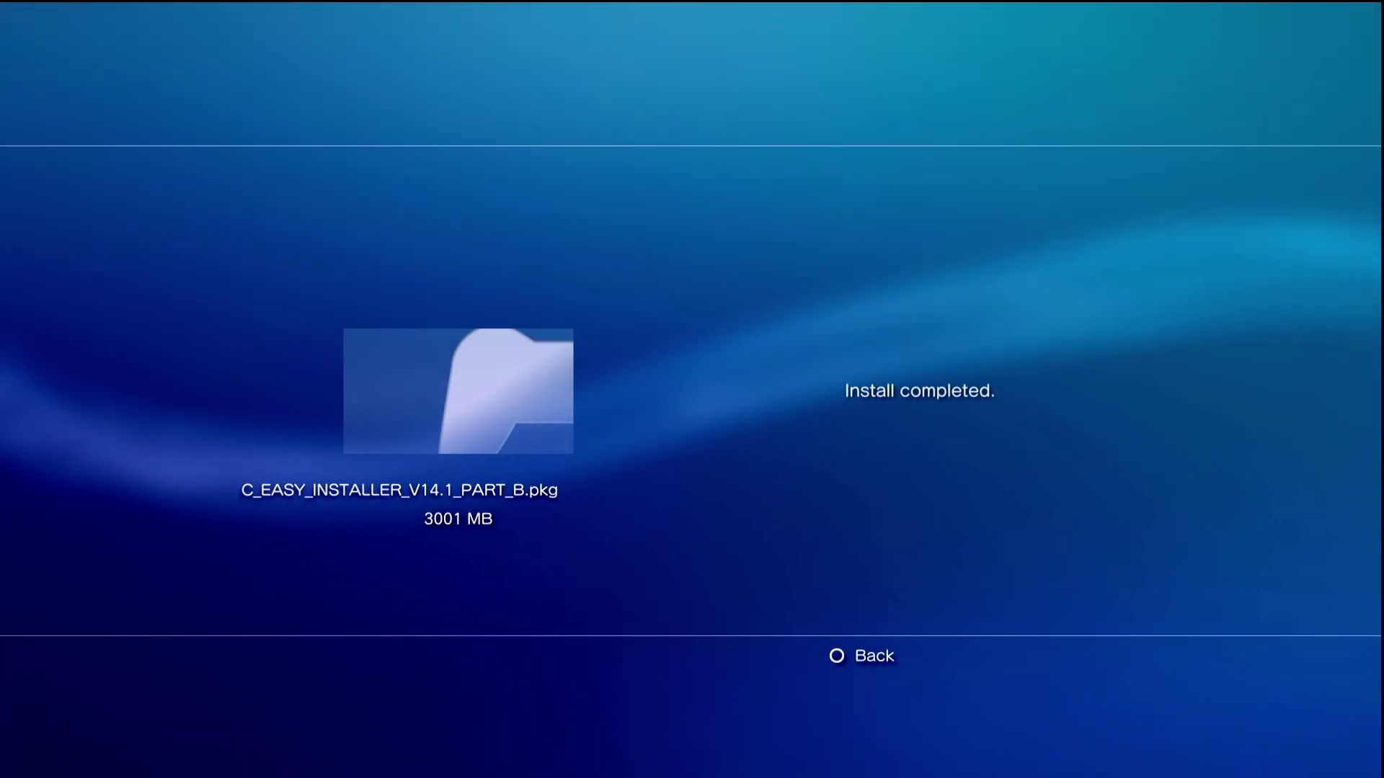
key("Escape")
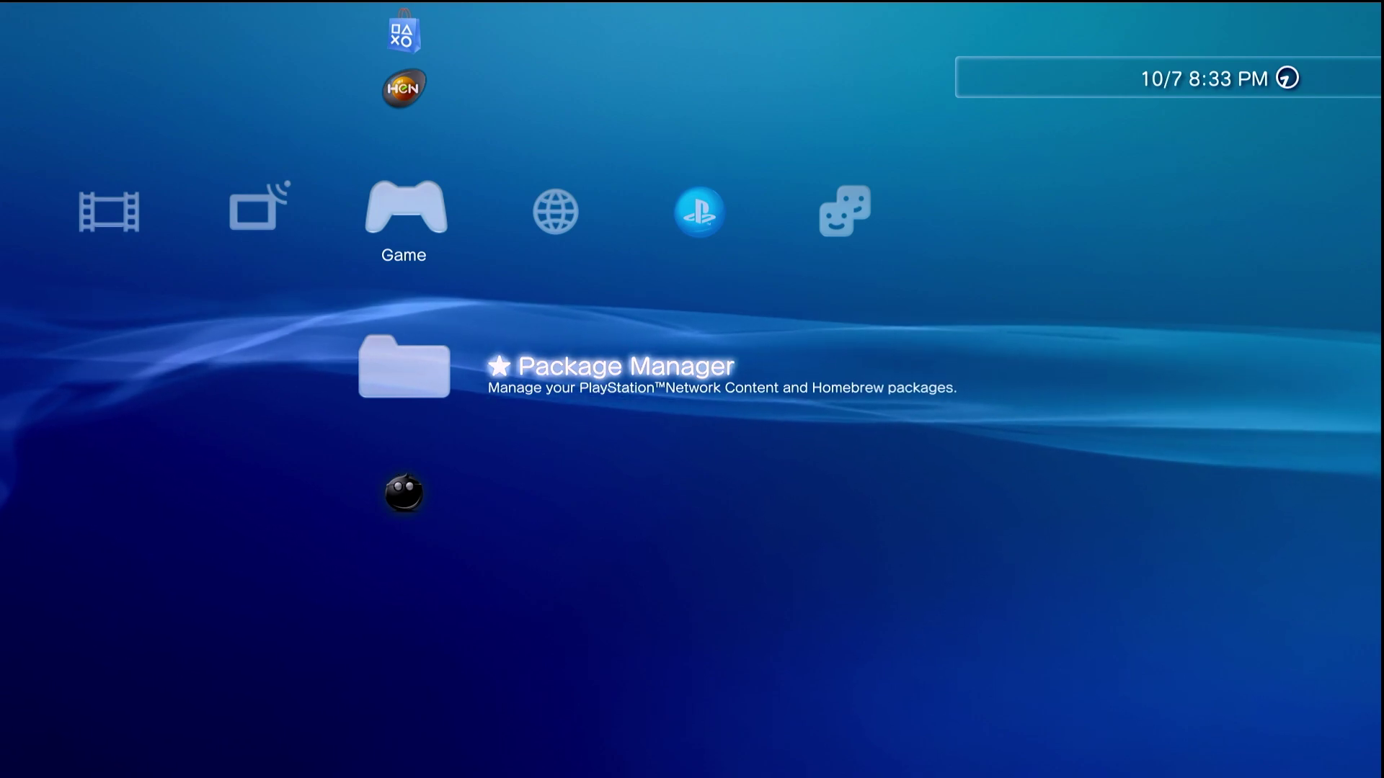
Relaunch multiMAN and start NCAA Football 14 from its game list.
key("Down")
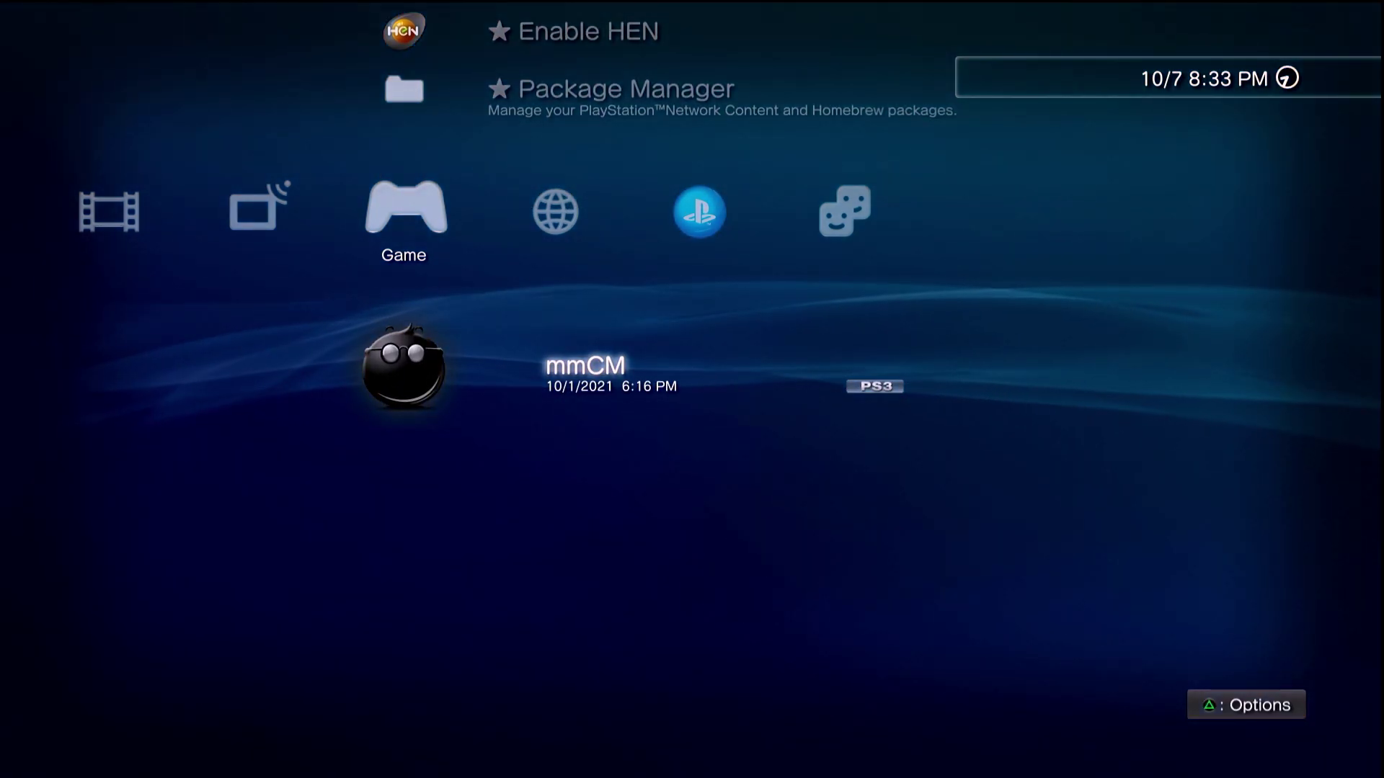
key("Return")
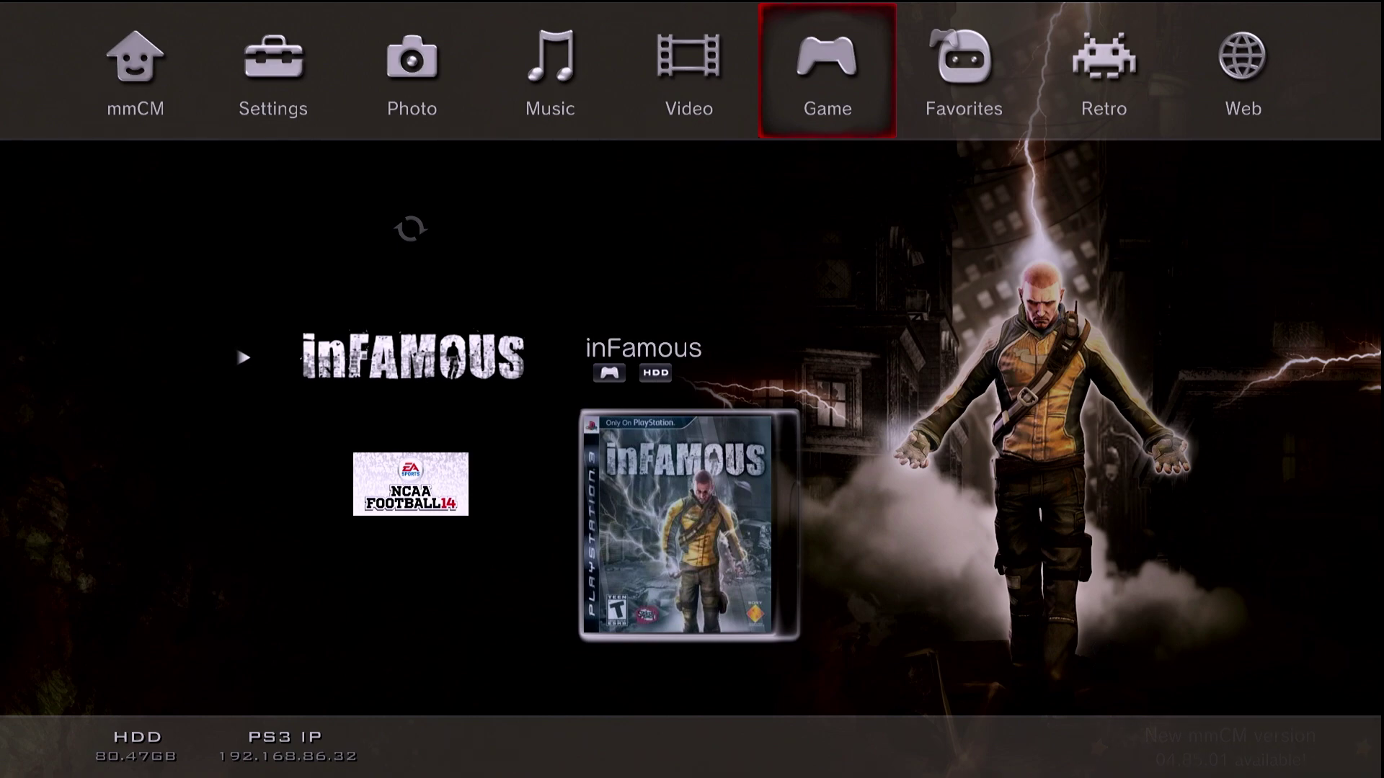
key("Down")
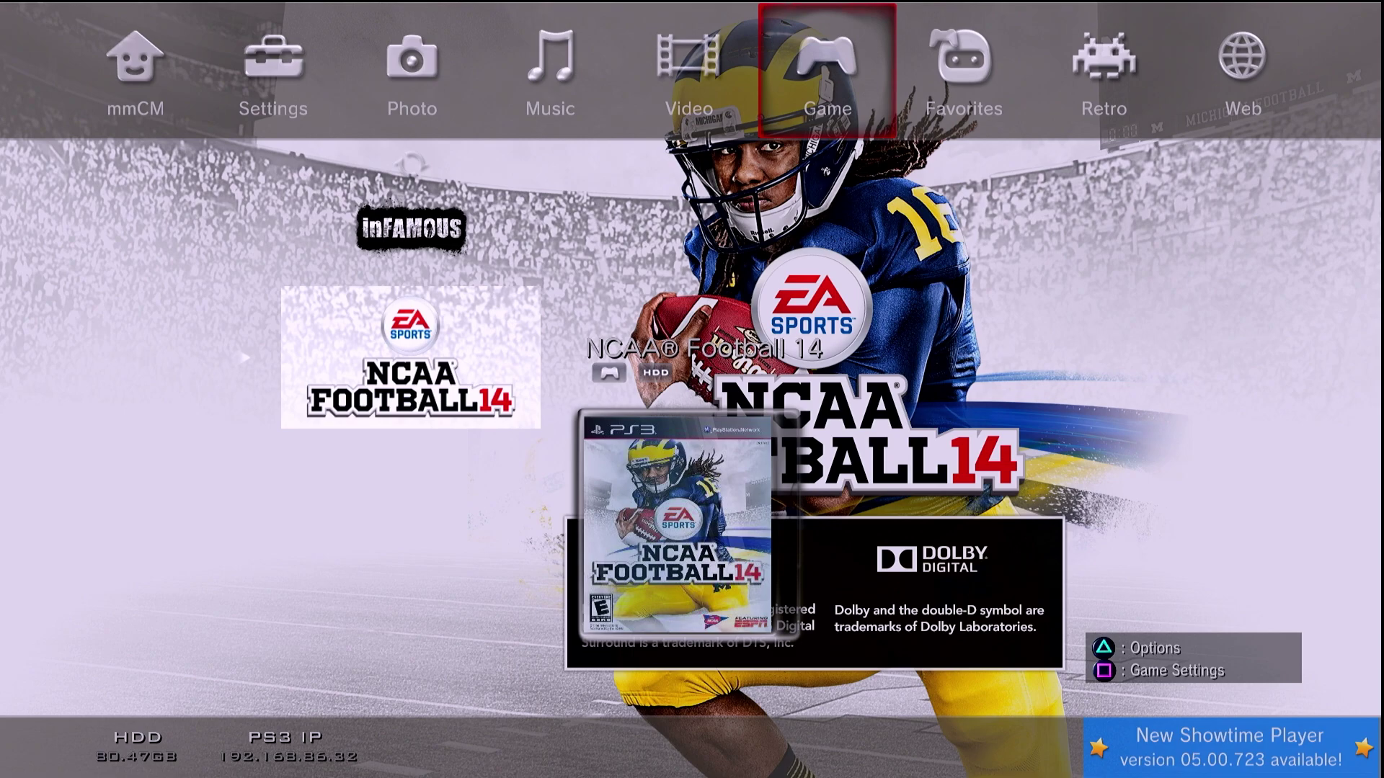
key("Return")
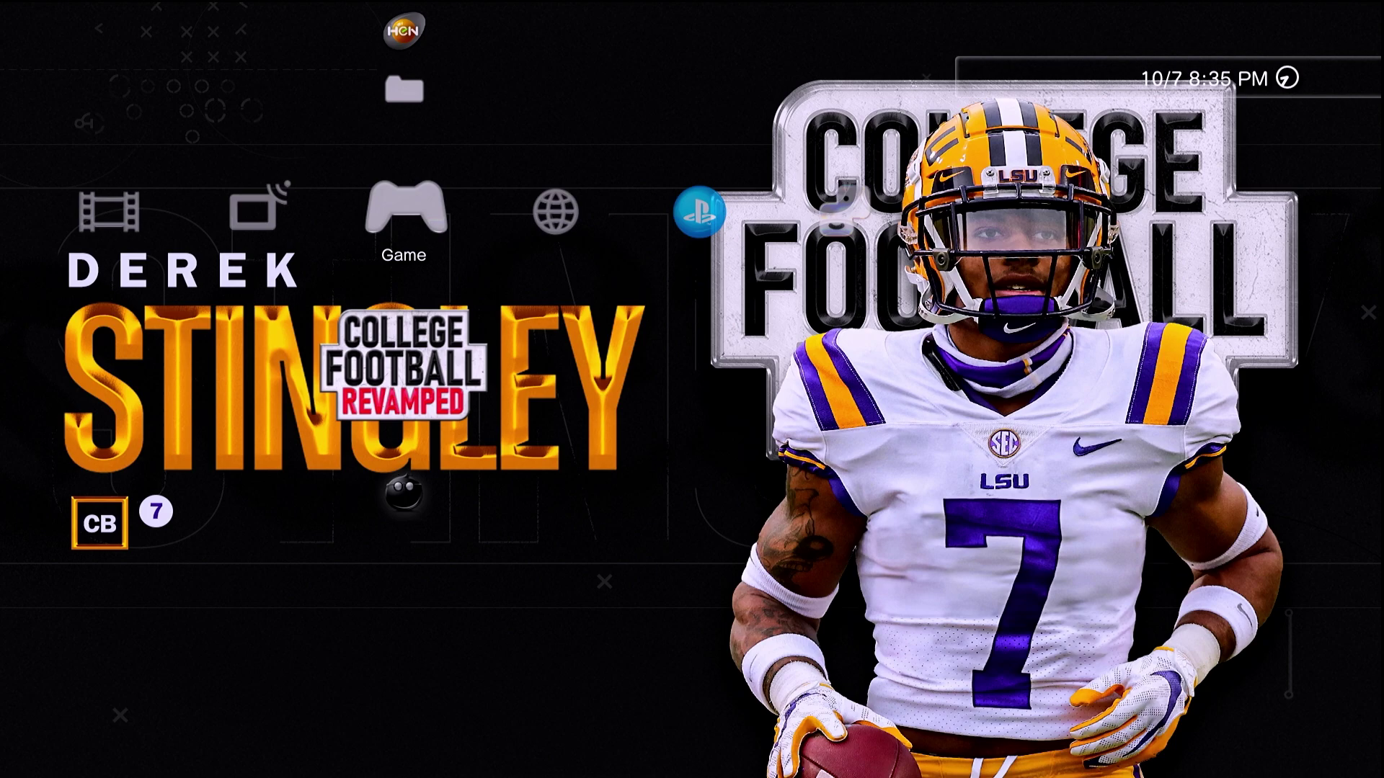
Start the College Football Revamped disc game and accept the Version 1.02 update download.
key("Return")
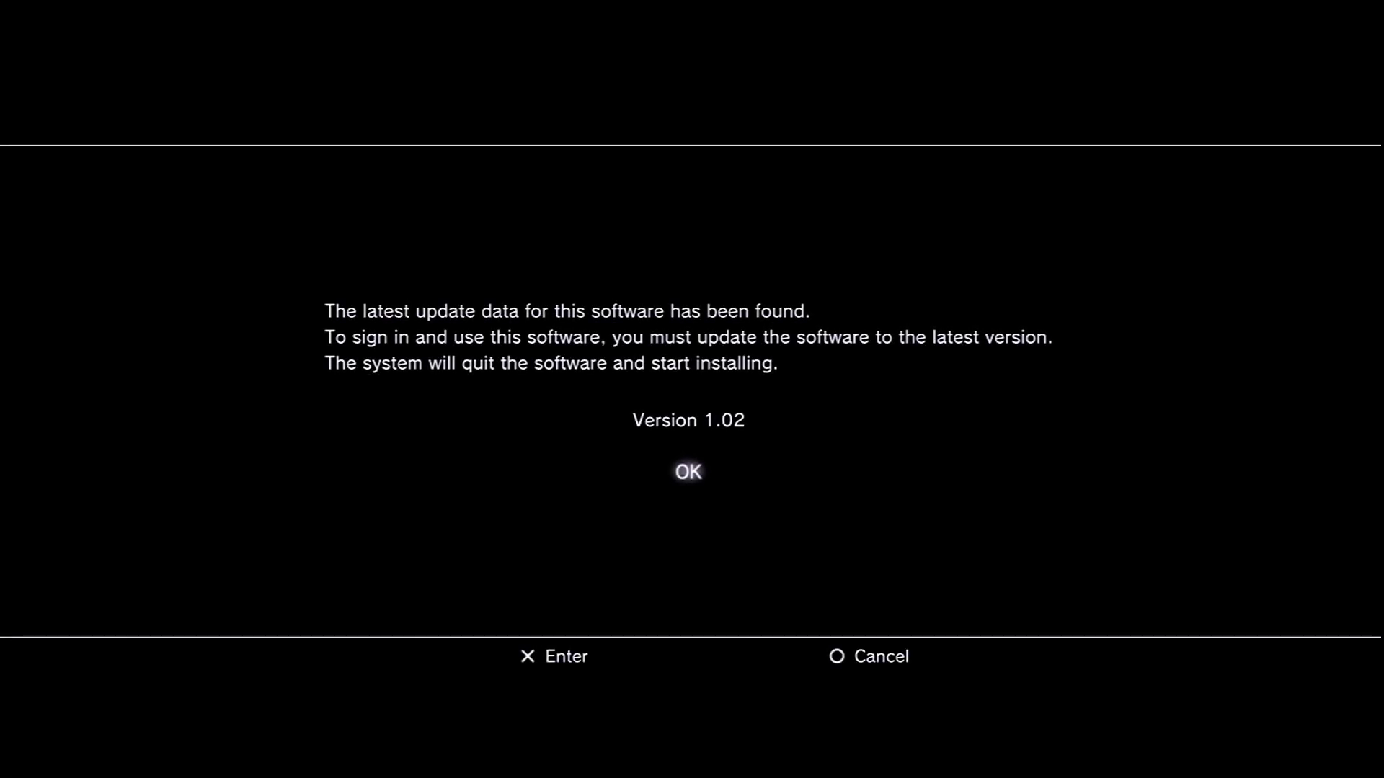
key("Return")
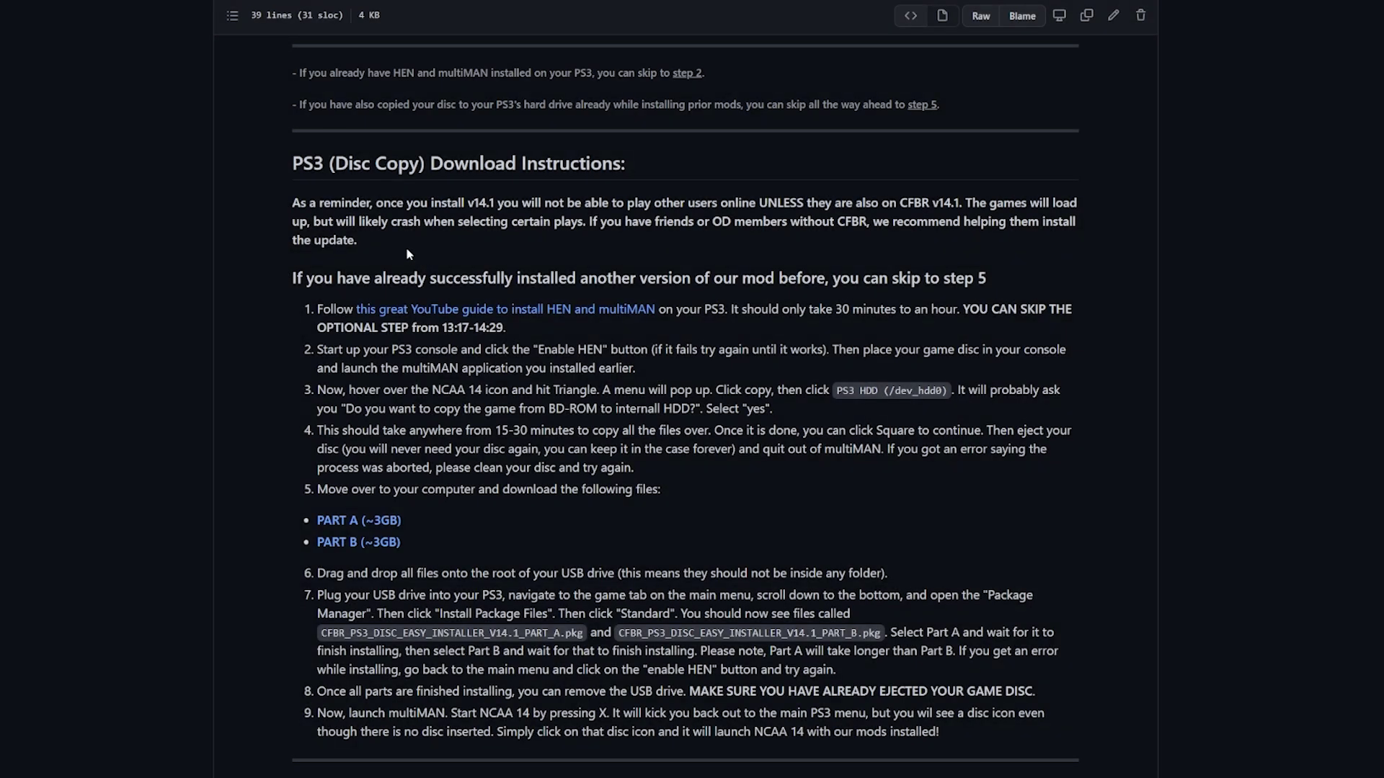
Highlight the 'As a reminder' paragraph limiting v14.1 online play to other CFBR v14.1 users.
left_click_drag(316, 204, 417, 241)
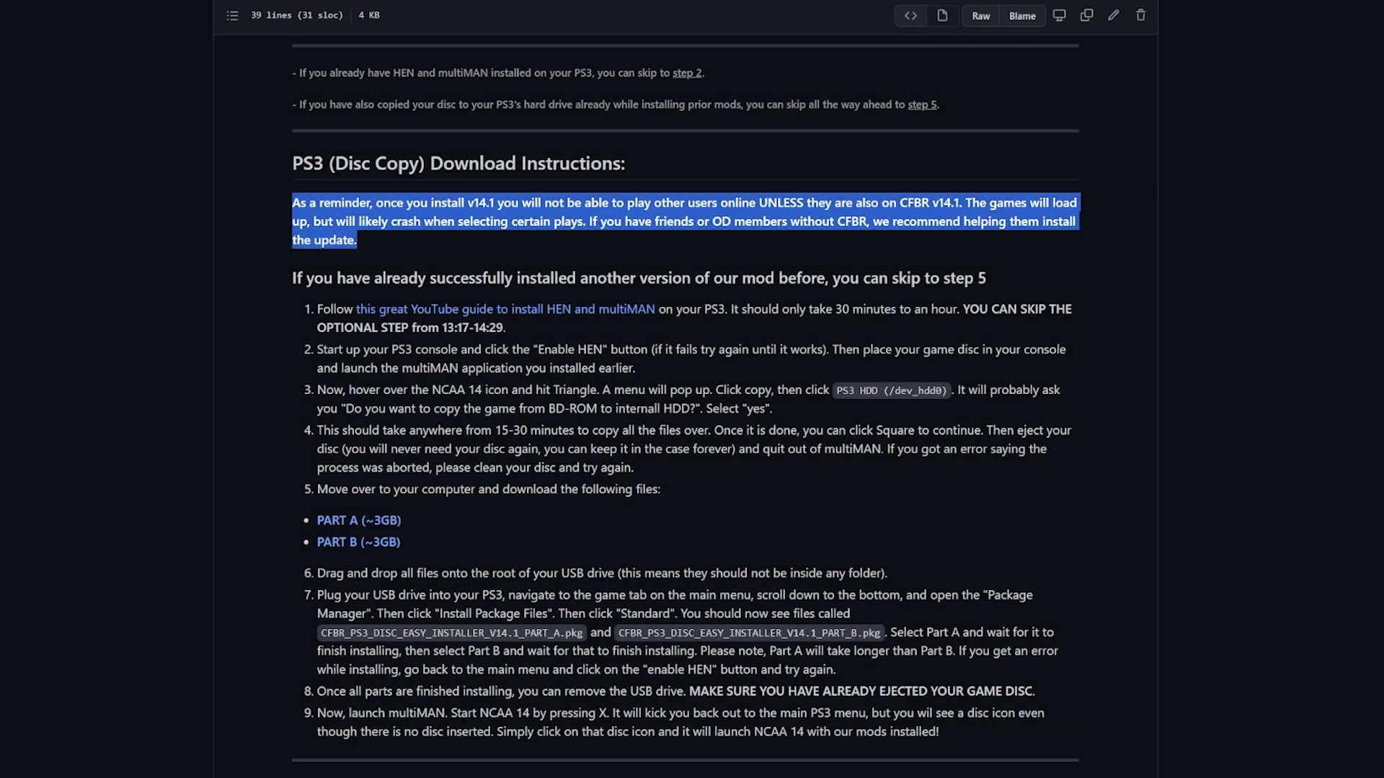